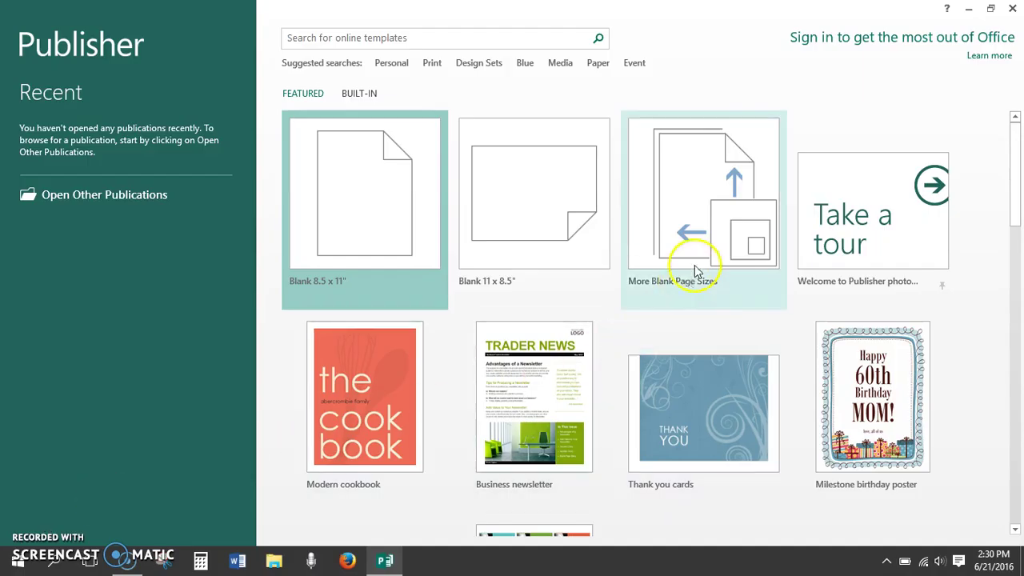
Step: Create a blank 5.827 x 8.268" 1/2 A4 Booklet publication and let it automatically insert the 3 additional pages
{"action": "left_click", "coordinate": [700, 216]}
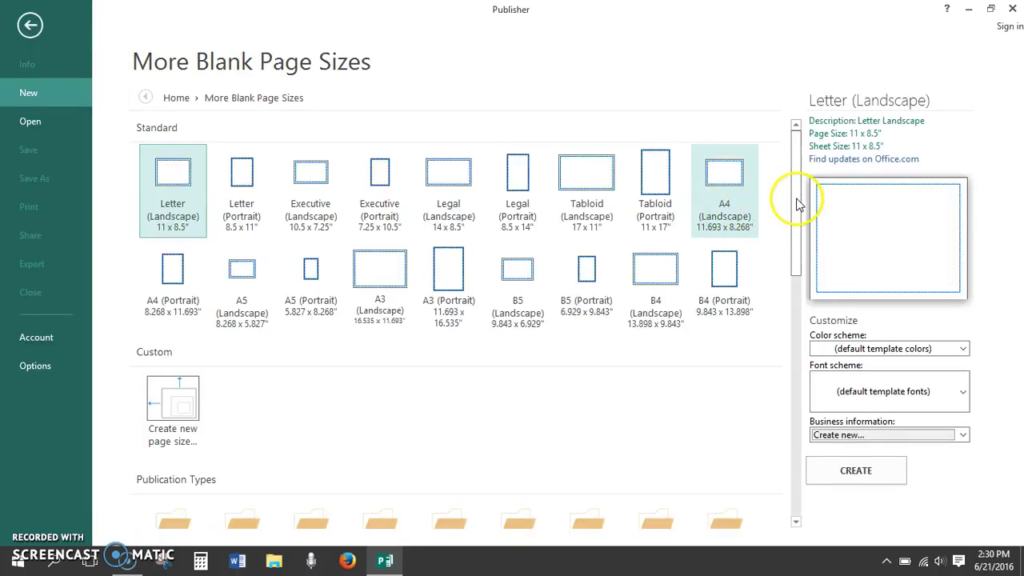
{"action": "scroll", "coordinate": [797, 272], "scroll_direction": "down", "scroll_amount": 5}
{"action": "left_click_drag", "start_coordinate": [797, 270], "coordinate": [795, 290]}
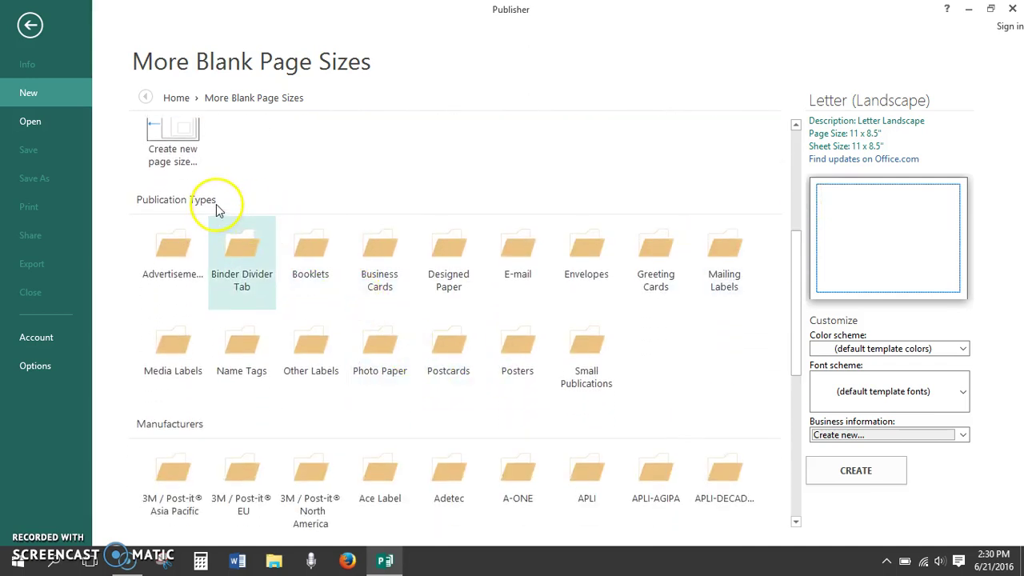
{"action": "left_click", "coordinate": [311, 251]}
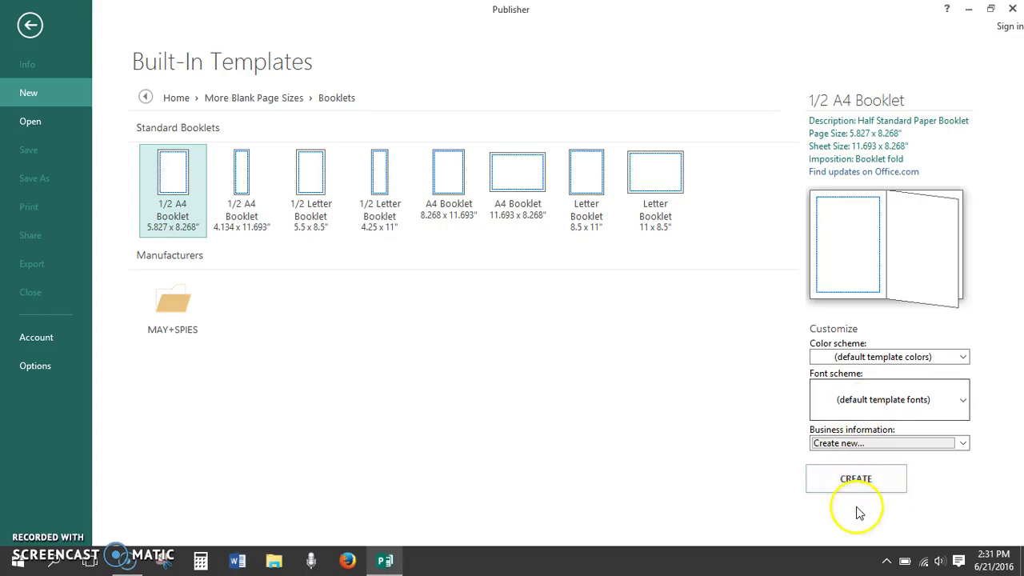
{"action": "left_click", "coordinate": [858, 478]}
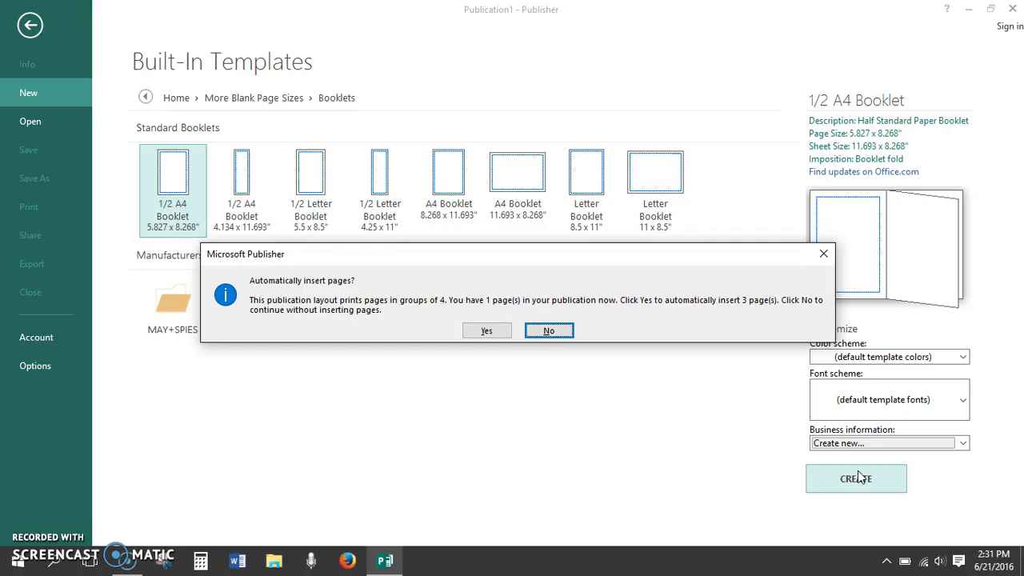
{"action": "left_click", "coordinate": [486, 331]}
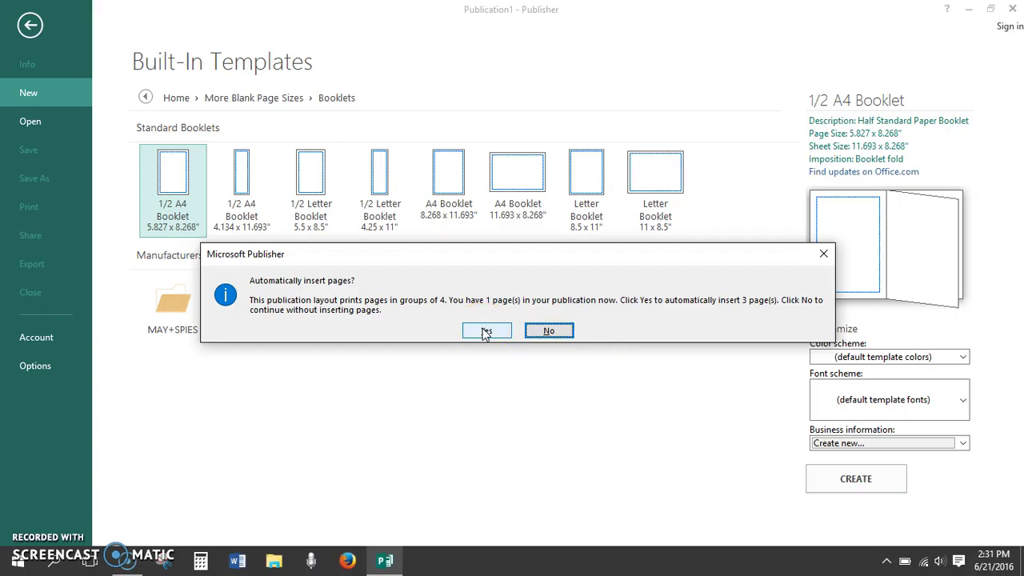
{"action": "left_click", "coordinate": [485, 333]}
{"action": "left_click", "coordinate": [486, 332]}
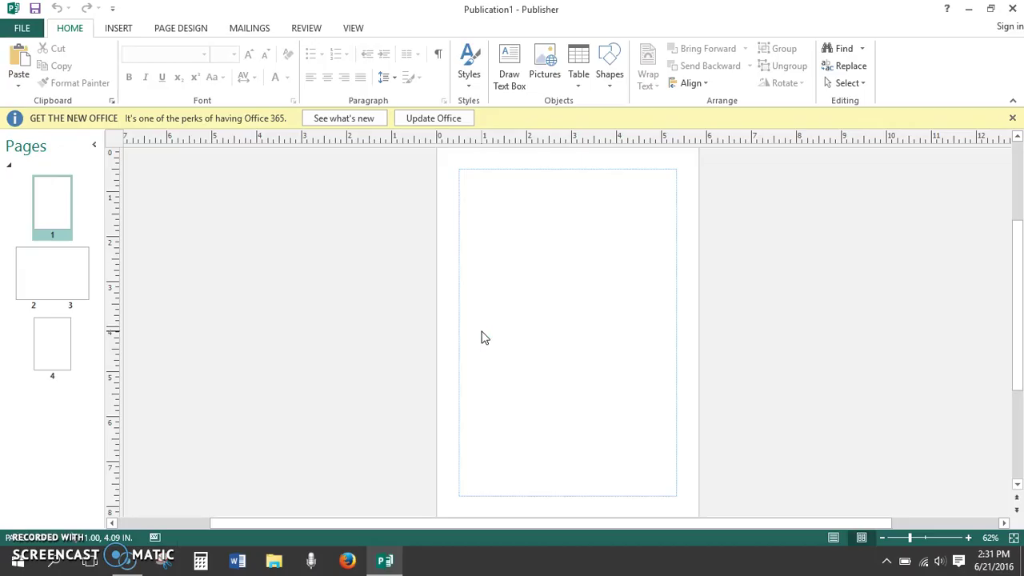
Step: Go through the booklet's pages and insert 4 blank pages after page 4
{"action": "left_click", "coordinate": [52, 209]}
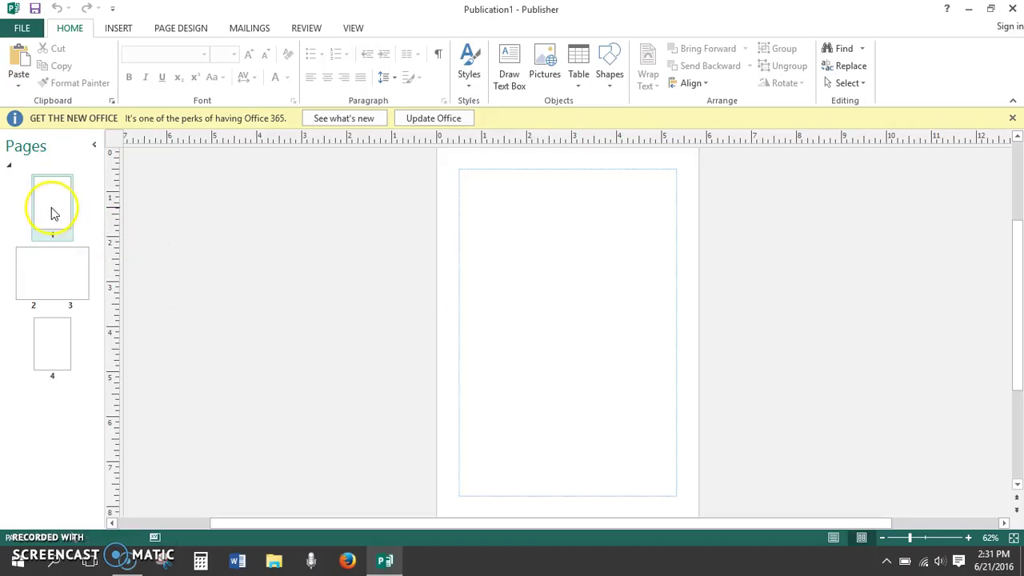
{"action": "left_click", "coordinate": [54, 273]}
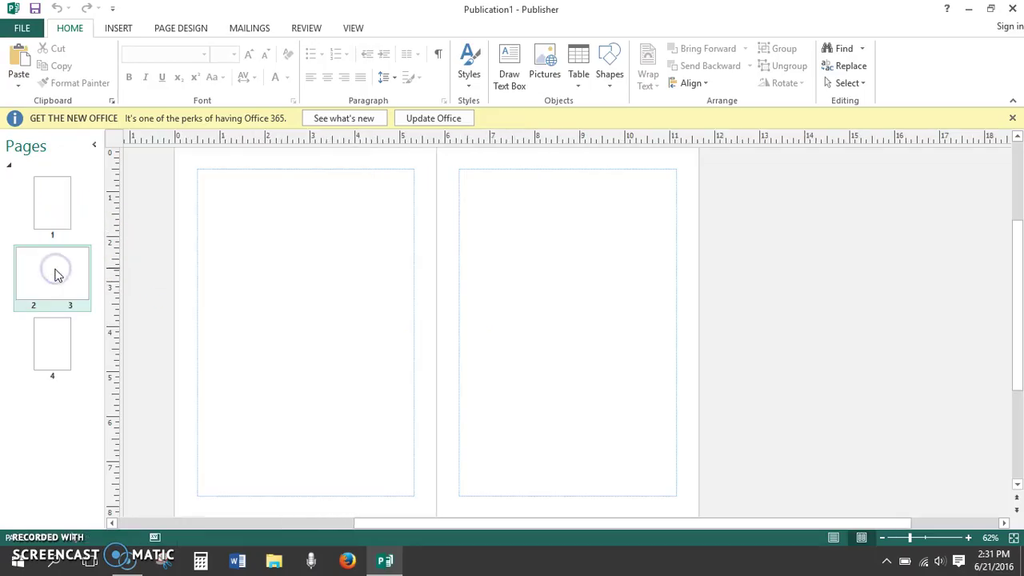
{"action": "left_click", "coordinate": [52, 347]}
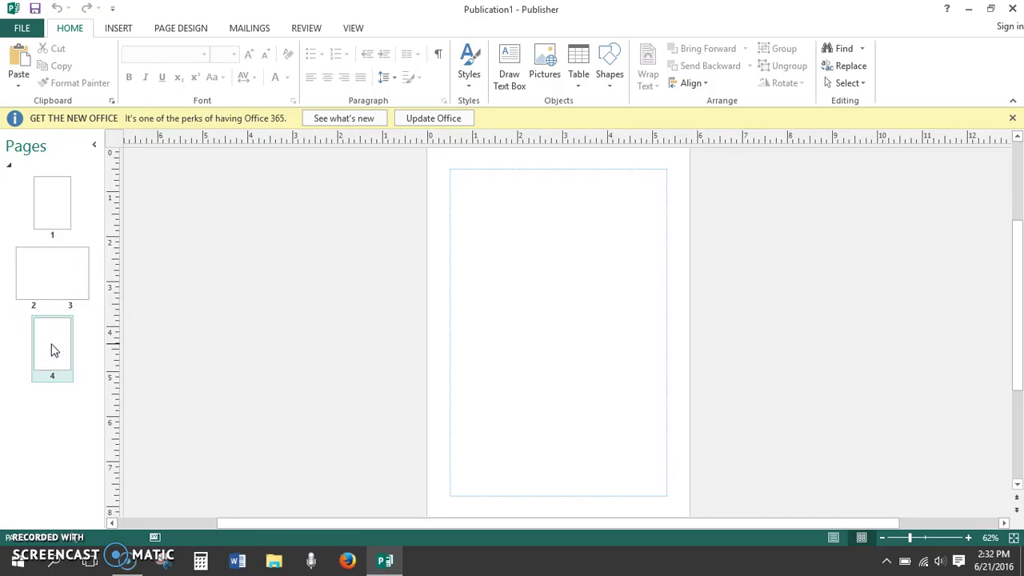
{"action": "right_click", "coordinate": [53, 350]}
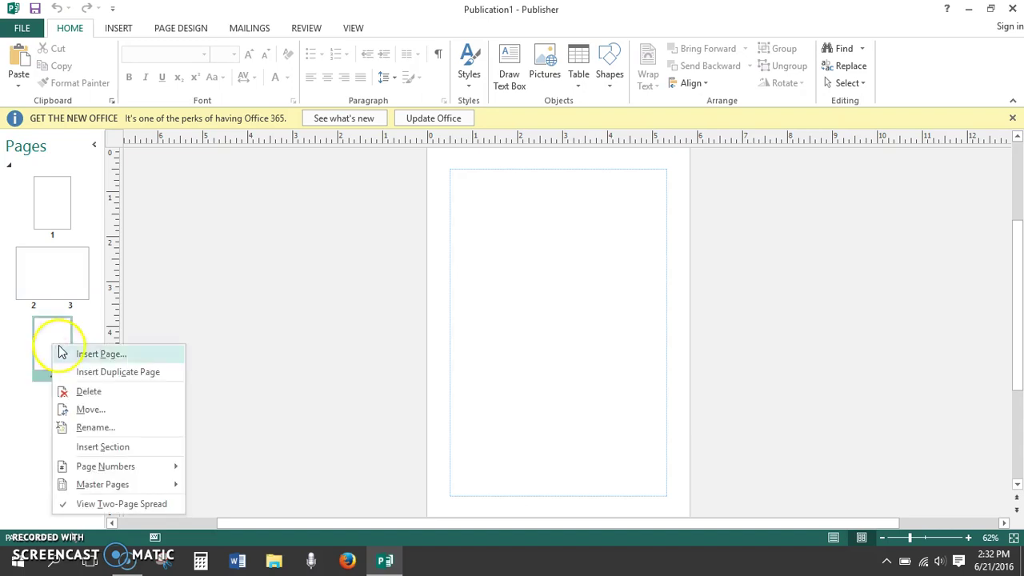
{"action": "left_click", "coordinate": [147, 356]}
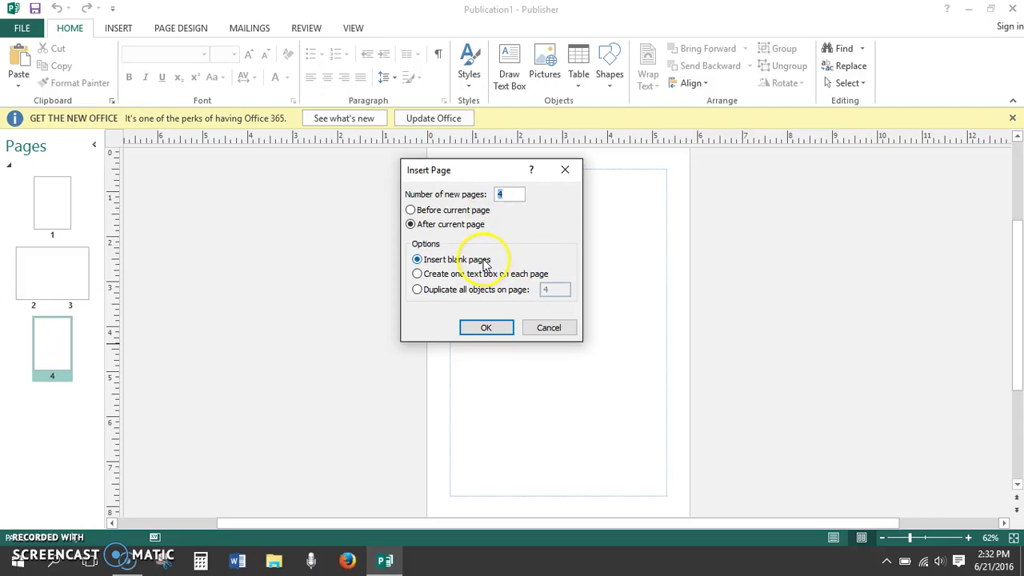
{"action": "left_click", "coordinate": [487, 328]}
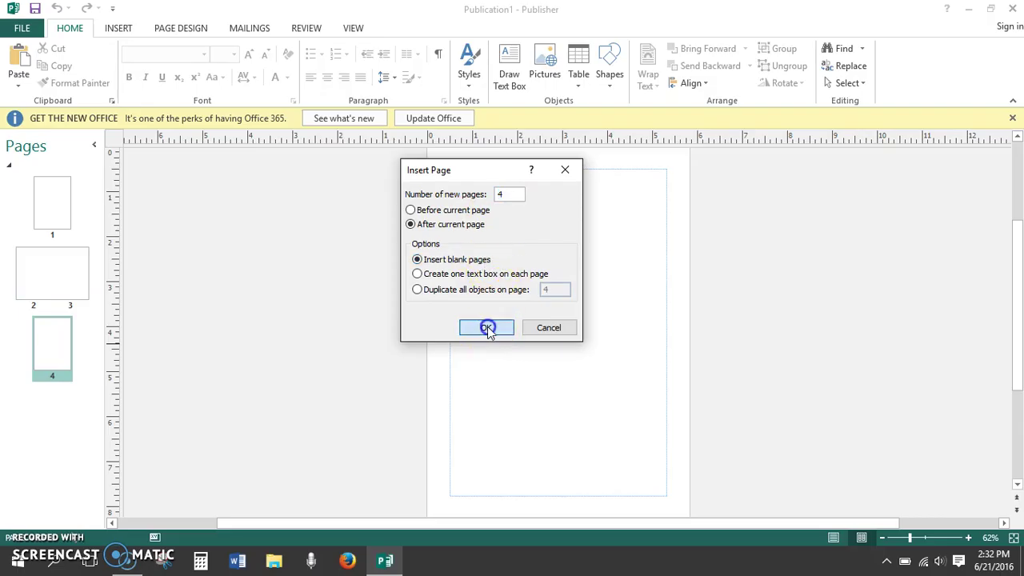
{"action": "left_click", "coordinate": [89, 217]}
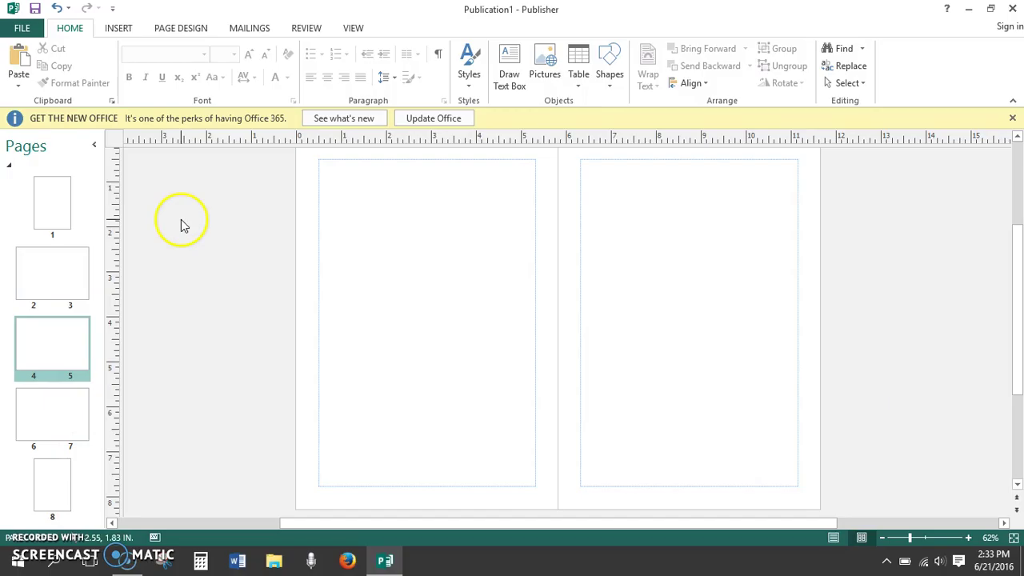
Step: Add page numbers to the booklet pages using the Bottom Right position
{"action": "left_click", "coordinate": [117, 28]}
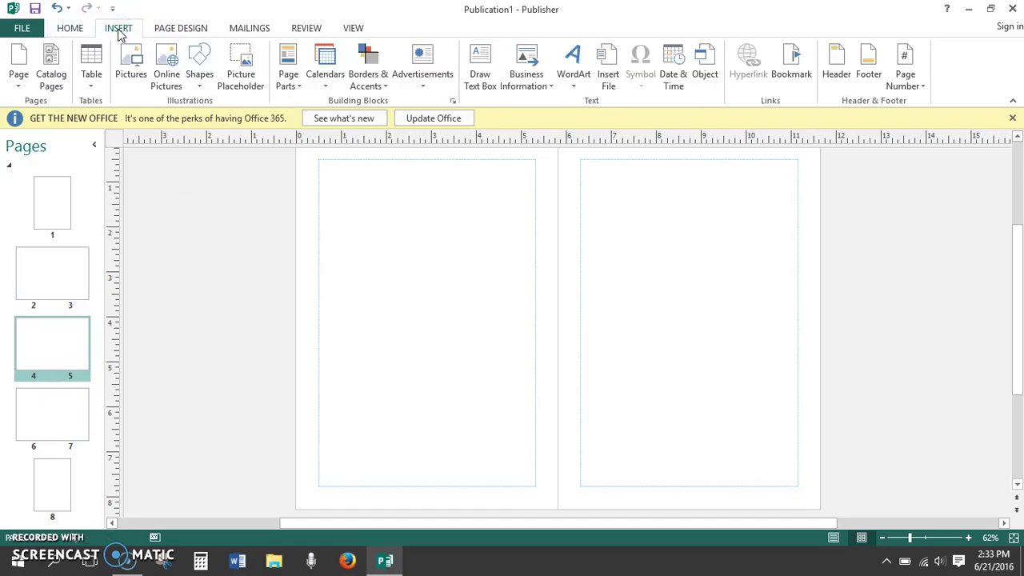
{"action": "left_click", "coordinate": [921, 83]}
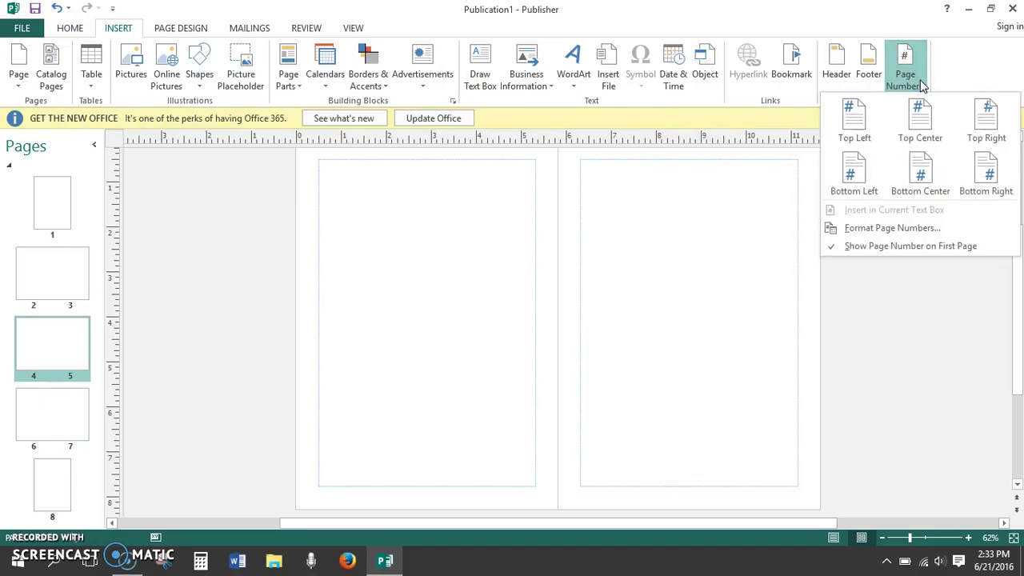
{"action": "left_click", "coordinate": [992, 181]}
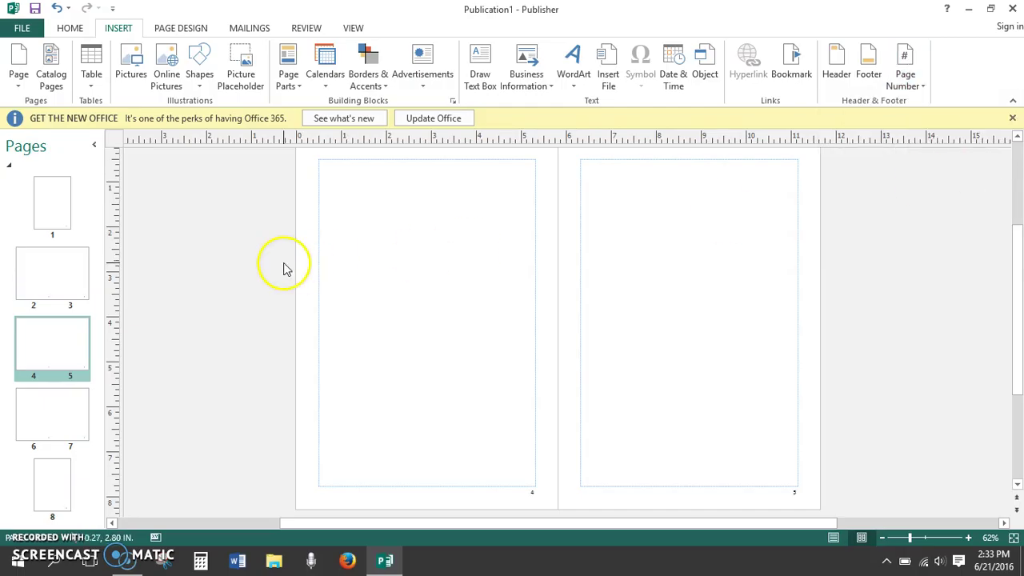
Step: Turn off the page number on the first page and check the numbering on pages 2, 3 and 8
{"action": "left_click", "coordinate": [56, 207]}
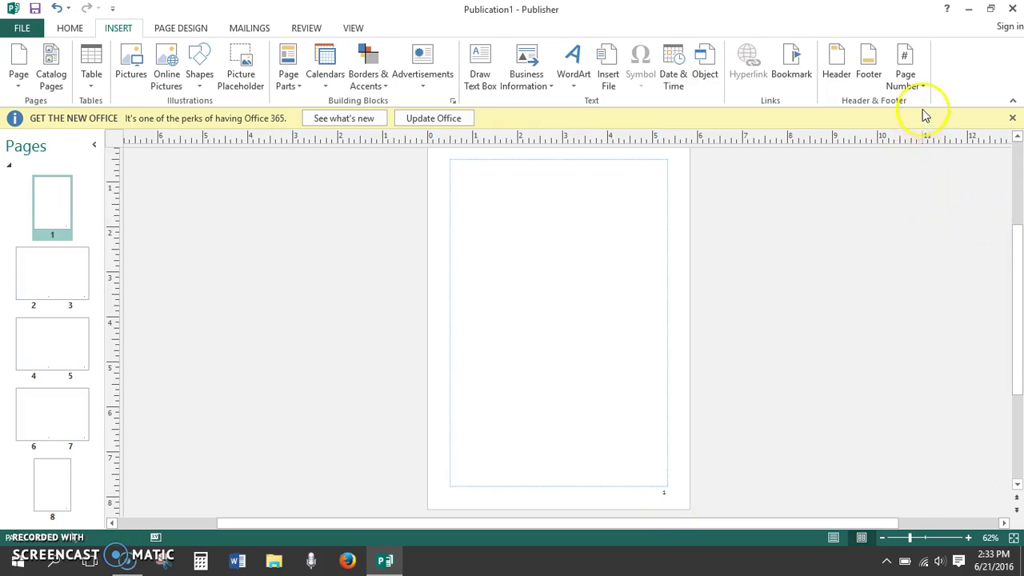
{"action": "left_click", "coordinate": [917, 71]}
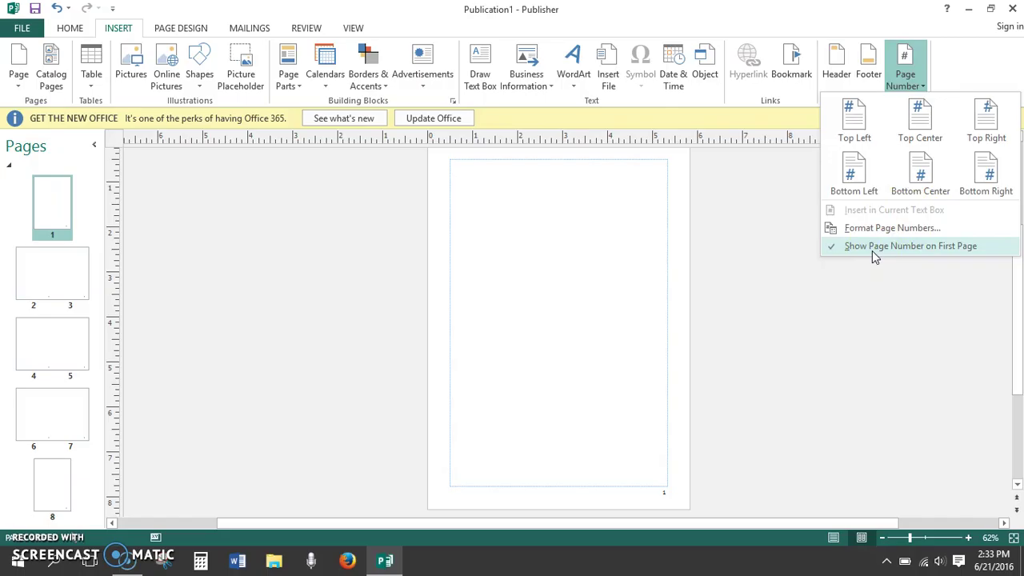
{"action": "left_click", "coordinate": [879, 248]}
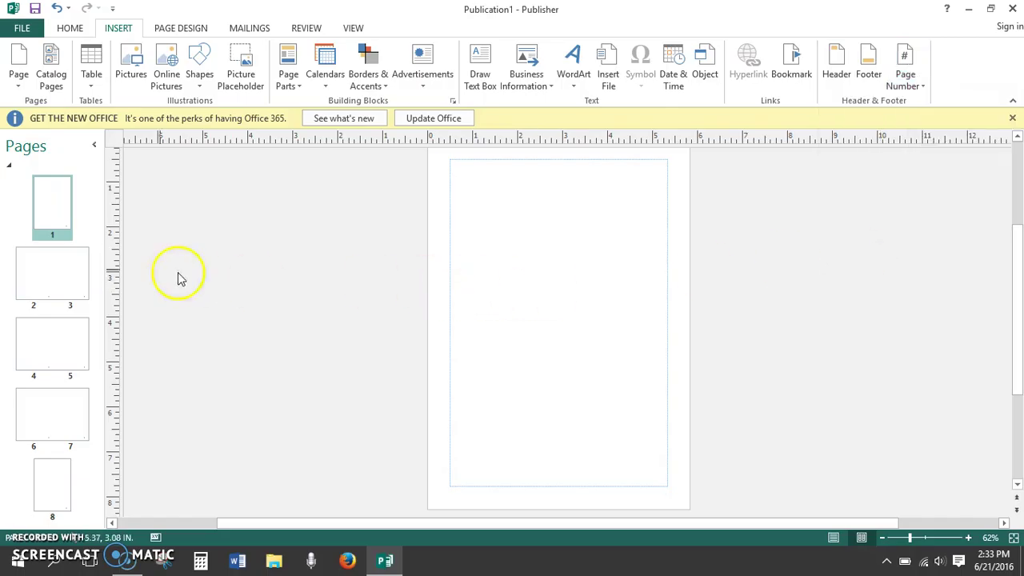
{"action": "left_click", "coordinate": [41, 286]}
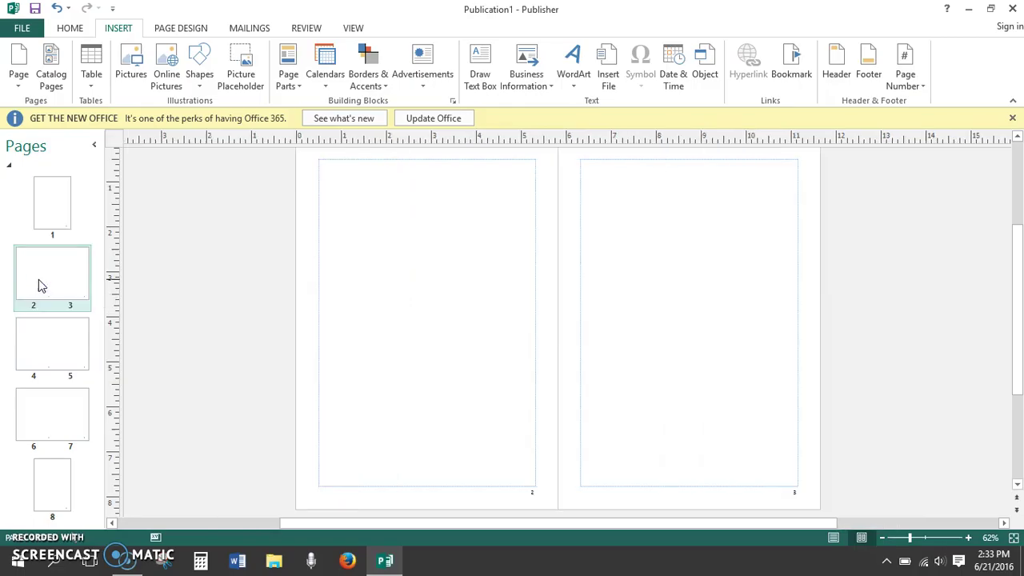
{"action": "left_click", "coordinate": [44, 503]}
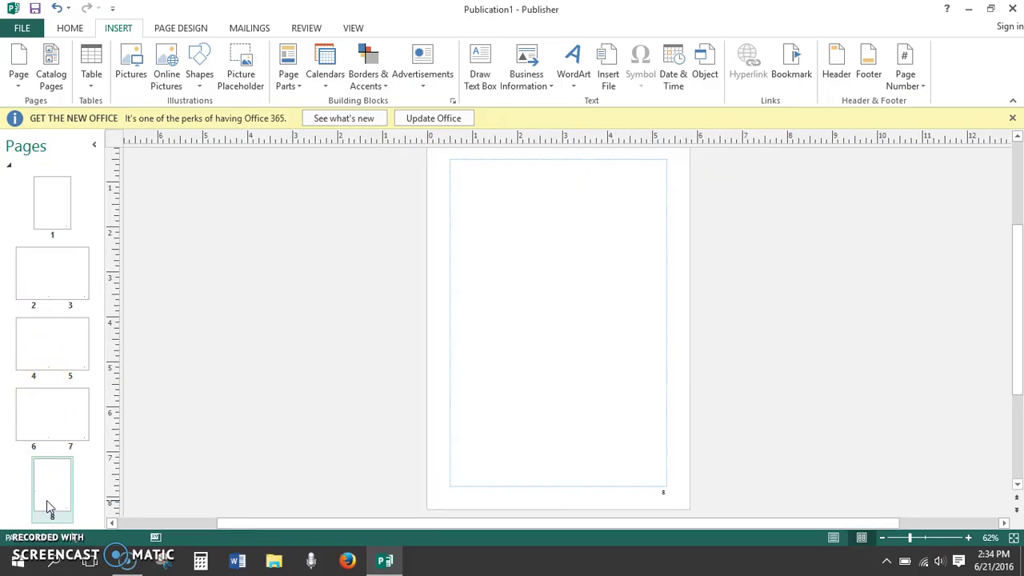
{"action": "left_click", "coordinate": [170, 462]}
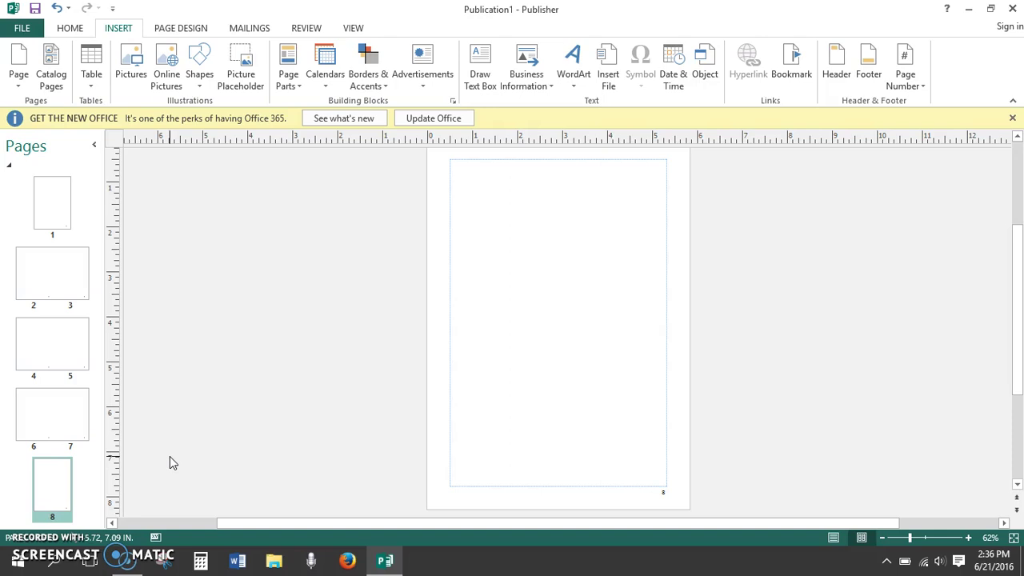
Step: Draw a text box about 3.22 x 2.38 in on the upper part of page 8 containing "This is a test textbox!"
{"action": "left_click", "coordinate": [68, 30]}
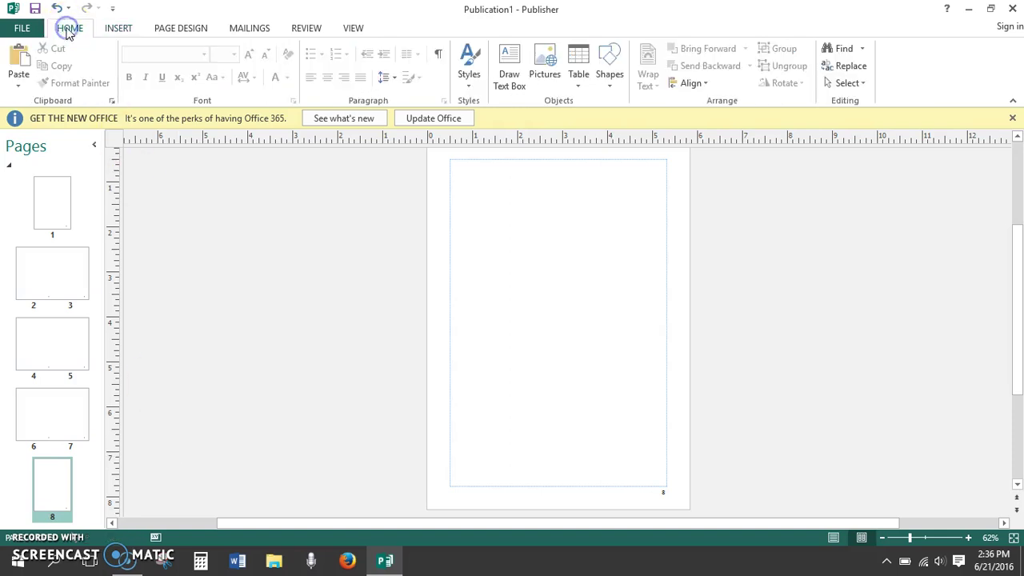
{"action": "left_click", "coordinate": [511, 83]}
{"action": "left_click", "coordinate": [510, 83]}
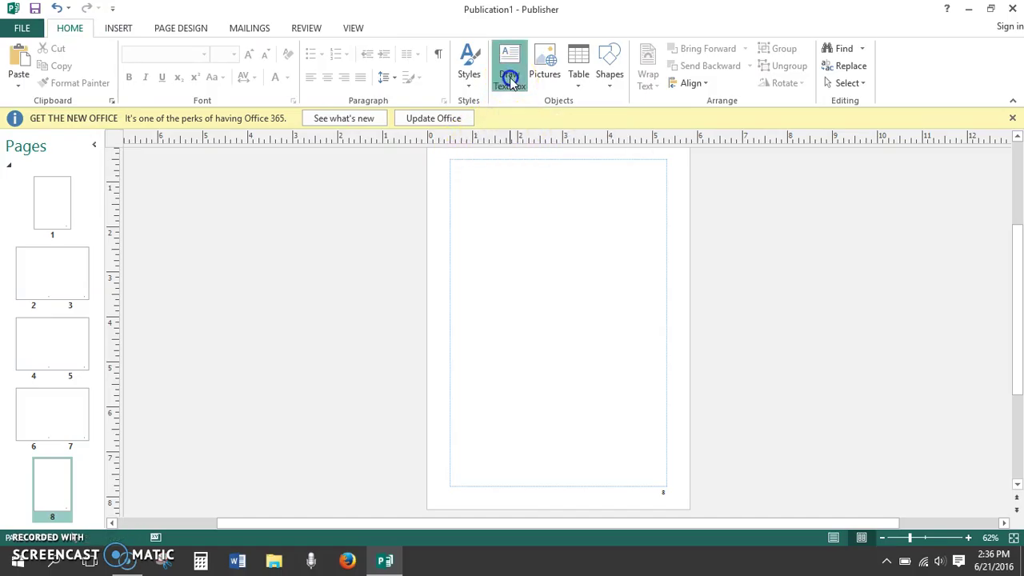
{"action": "left_click", "coordinate": [481, 216]}
{"action": "mouse_move", "coordinate": [482, 217]}
{"action": "left_mouse_down"}
{"action": "mouse_move", "coordinate": [552, 291]}
{"action": "mouse_move", "coordinate": [565, 331]}
{"action": "mouse_move", "coordinate": [607, 365]}
{"action": "mouse_move", "coordinate": [625, 427]}
{"action": "mouse_move", "coordinate": [629, 403]}
{"action": "mouse_move", "coordinate": [695, 338]}
{"action": "mouse_move", "coordinate": [666, 368]}
{"action": "mouse_move", "coordinate": [565, 229]}
{"action": "mouse_move", "coordinate": [610, 318]}
{"action": "mouse_move", "coordinate": [627, 322]}
{"action": "left_mouse_up"}
{"action": "left_click", "coordinate": [488, 232]}
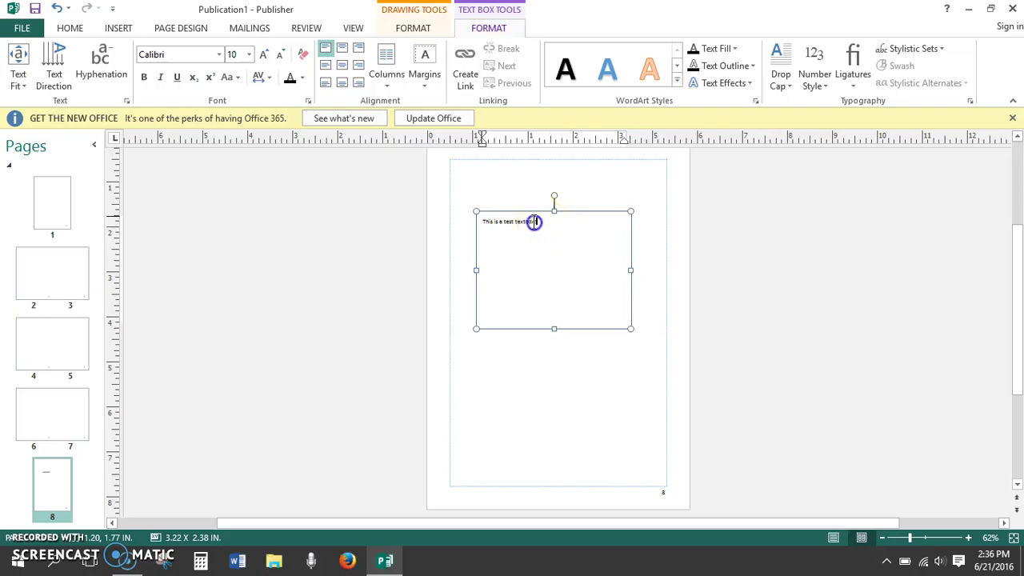
Step: Format the text box's sentence in Times New Roman at size 12
{"action": "left_click_drag", "start_coordinate": [535, 222], "coordinate": [462, 216]}
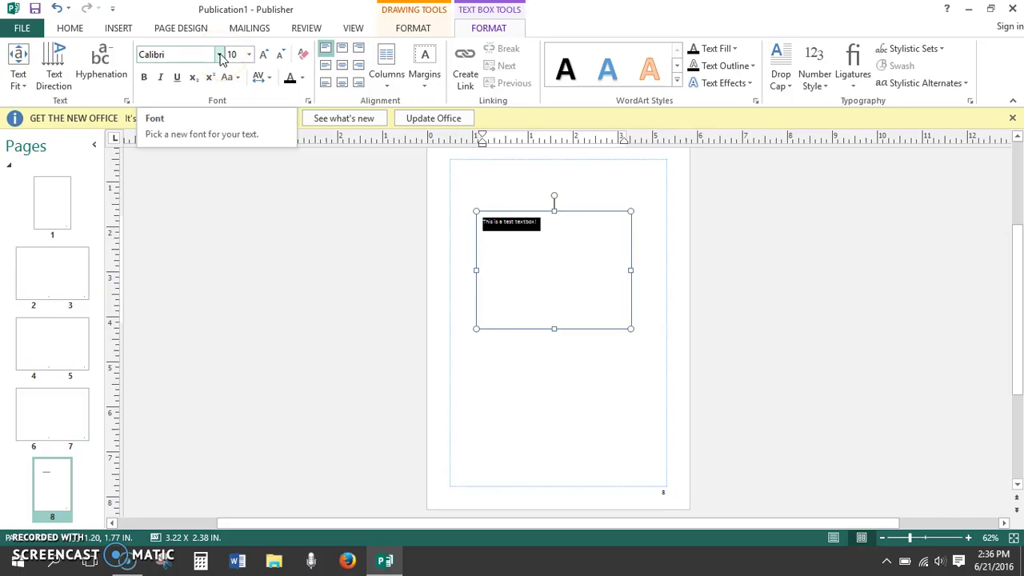
{"action": "left_click", "coordinate": [220, 55]}
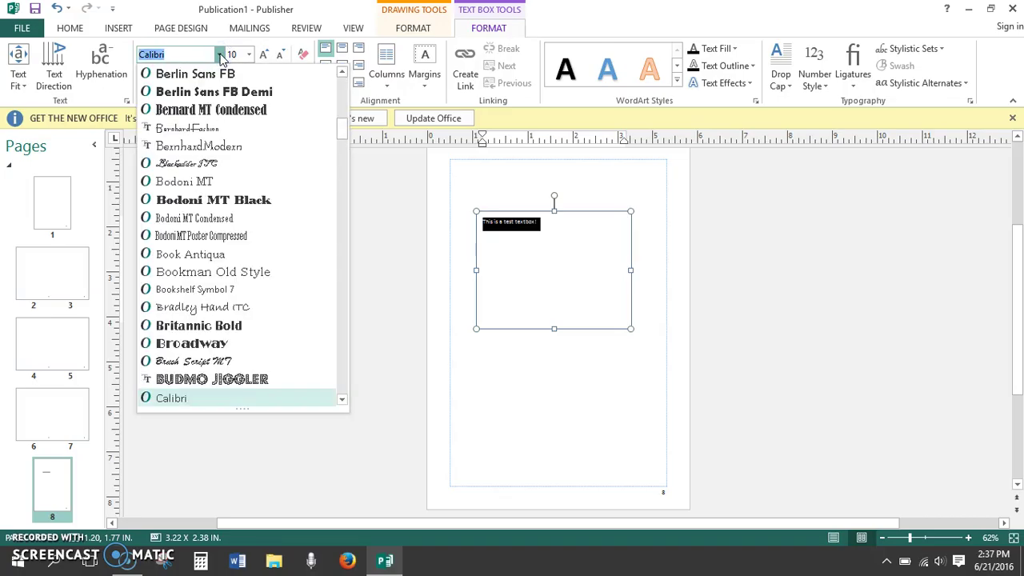
{"action": "left_click", "coordinate": [340, 132]}
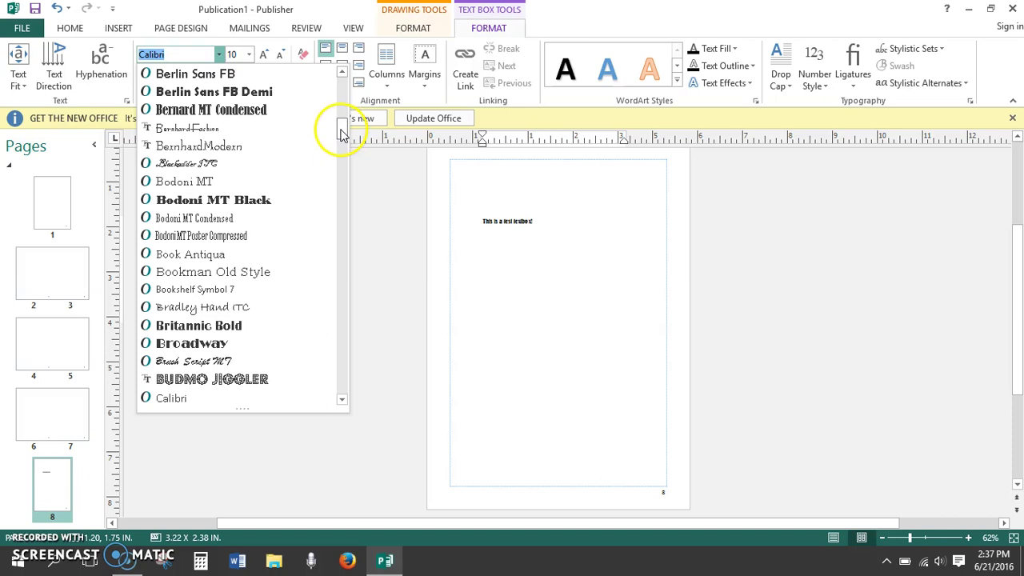
{"action": "left_click_drag", "start_coordinate": [340, 132], "coordinate": [338, 366]}
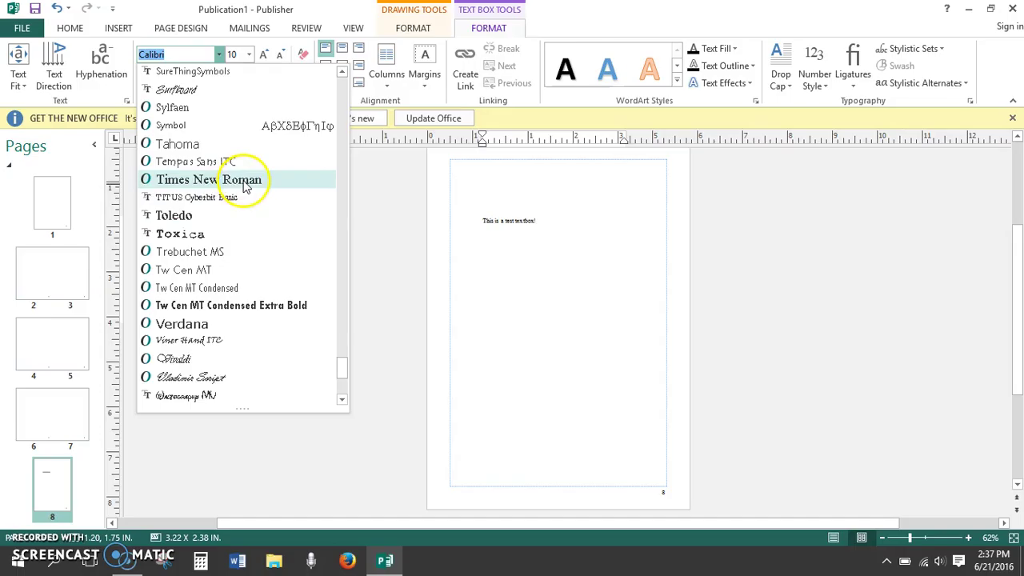
{"action": "left_click", "coordinate": [246, 183]}
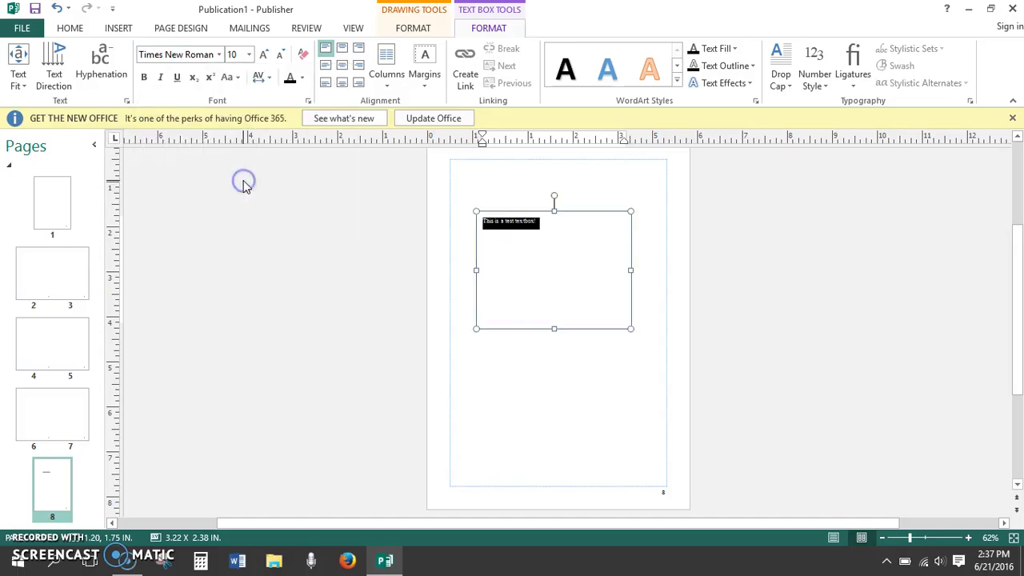
{"action": "left_click", "coordinate": [249, 56]}
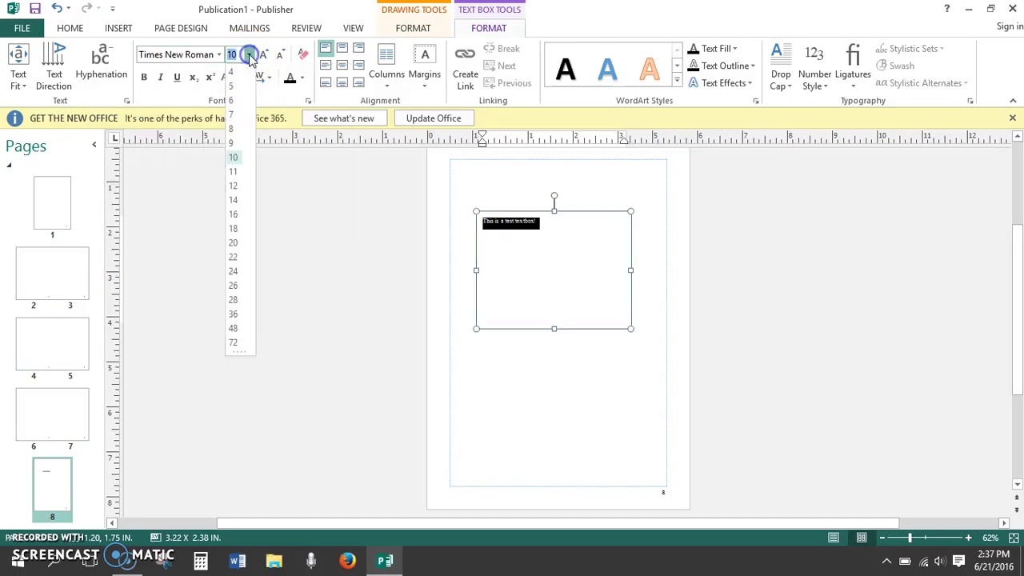
{"action": "left_click", "coordinate": [234, 186]}
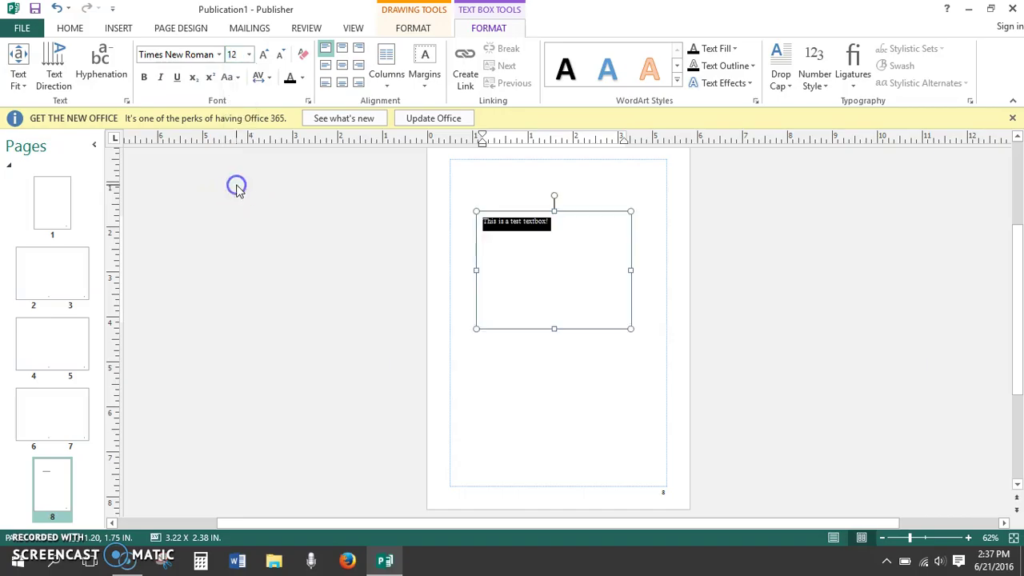
{"action": "left_click", "coordinate": [235, 185]}
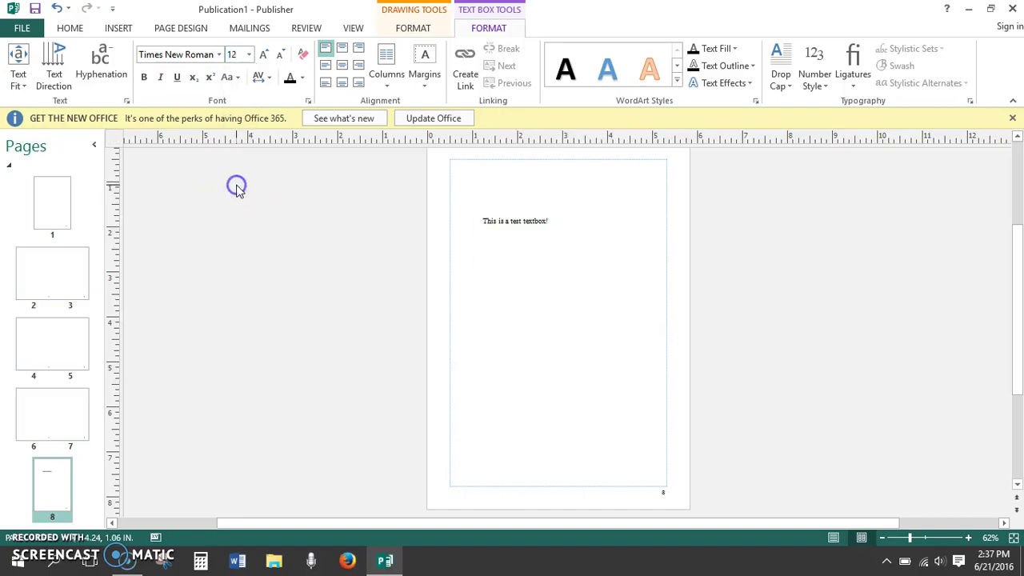
Step: Resize the text box to about 4.83 x 0.33 in so it spans the page between the side margins
{"action": "left_click", "coordinate": [551, 226]}
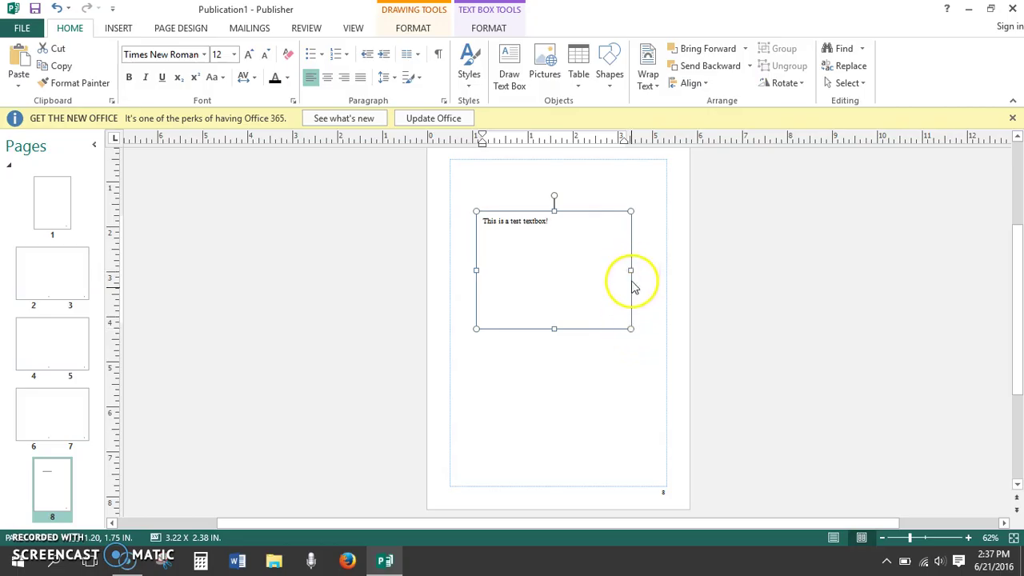
{"action": "left_click_drag", "start_coordinate": [628, 325], "coordinate": [670, 236]}
{"action": "left_click_drag", "start_coordinate": [475, 237], "coordinate": [445, 234]}
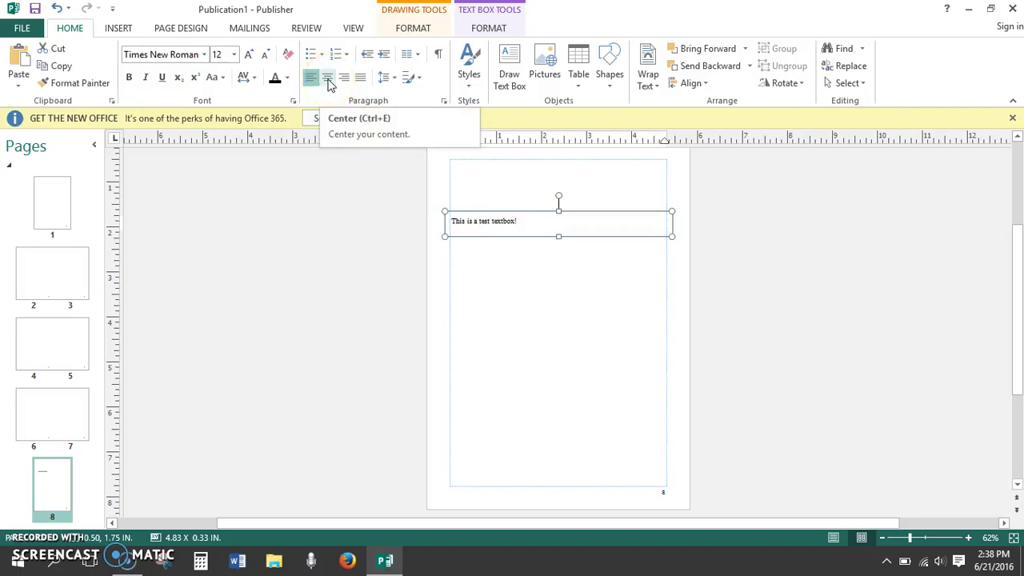
Step: Center the sentence "This is a test textbox!" within its text box on page 8
{"action": "left_click", "coordinate": [329, 78]}
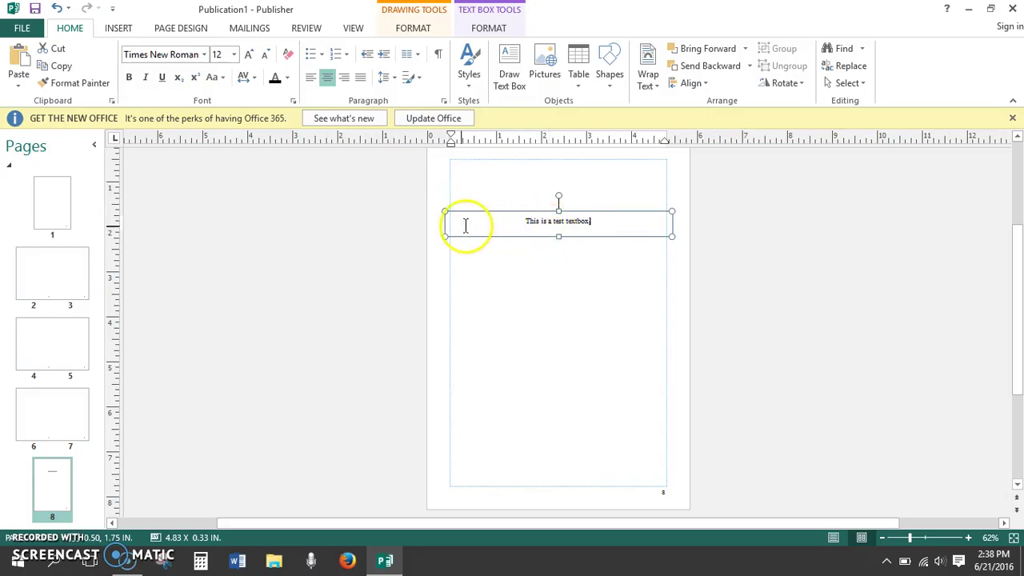
{"action": "type", "text": "!"}
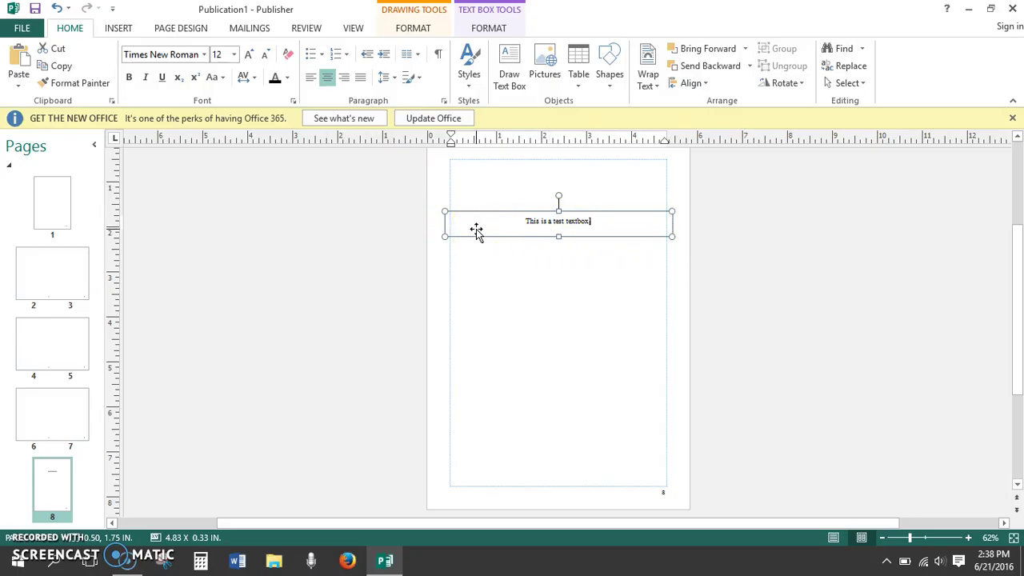
{"action": "left_click", "coordinate": [528, 267]}
{"action": "left_click", "coordinate": [526, 262]}
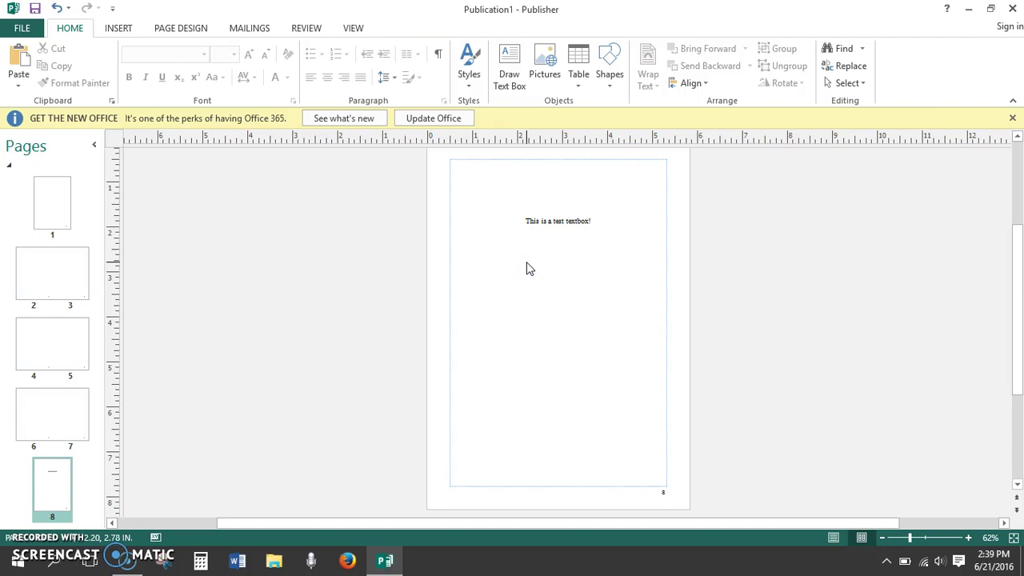
Step: Give the text box on page 8 a blue outline from the standard colors
{"action": "left_click", "coordinate": [531, 222]}
{"action": "left_click", "coordinate": [531, 221]}
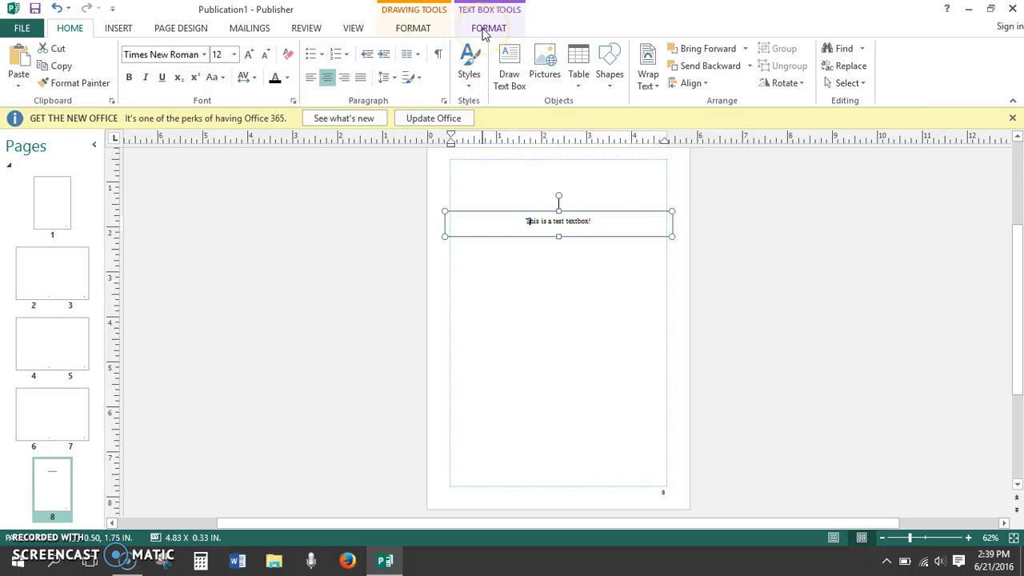
{"action": "left_click", "coordinate": [483, 31]}
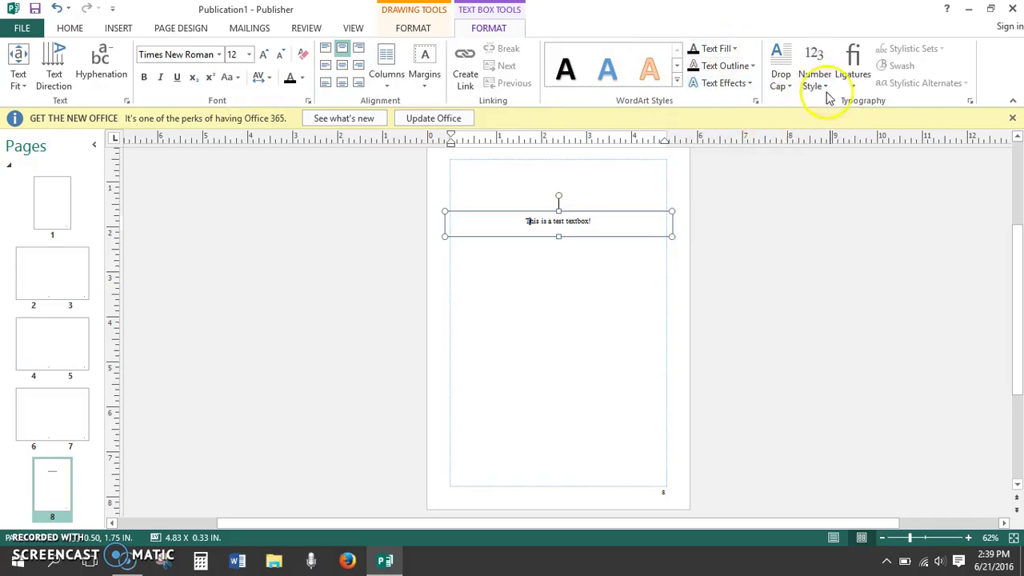
{"action": "left_click", "coordinate": [412, 31]}
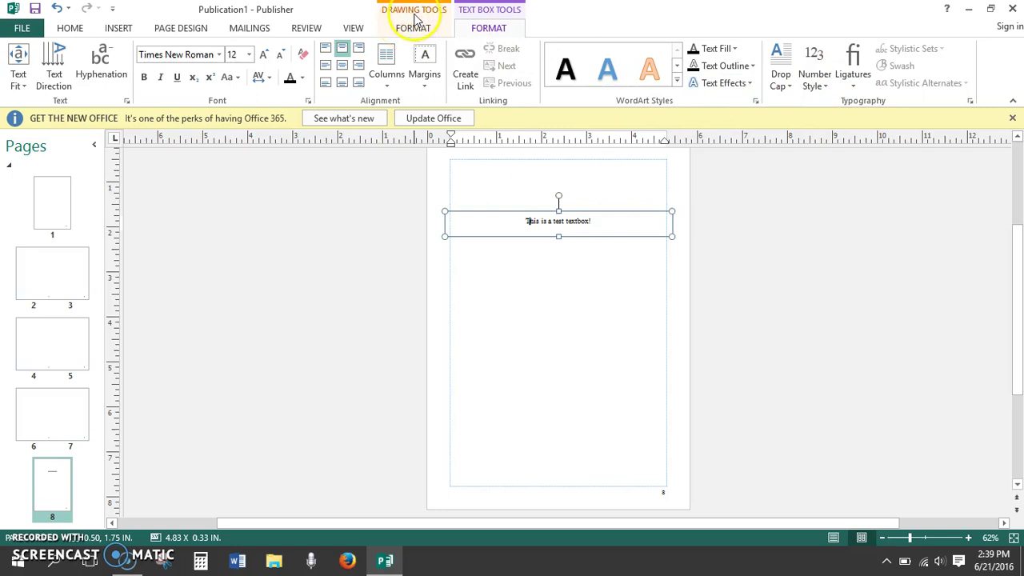
{"action": "left_click", "coordinate": [416, 31]}
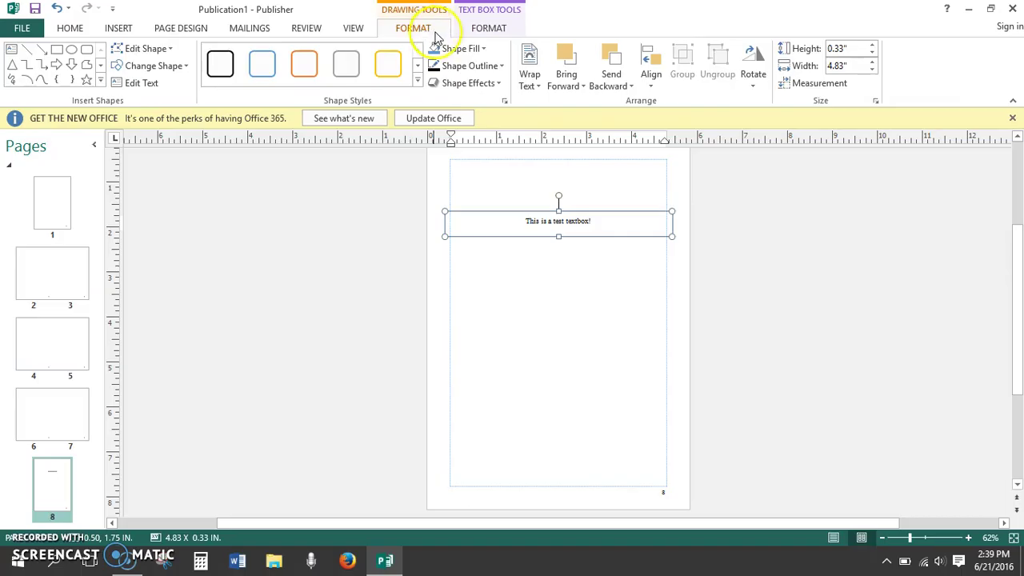
{"action": "left_click", "coordinate": [463, 50]}
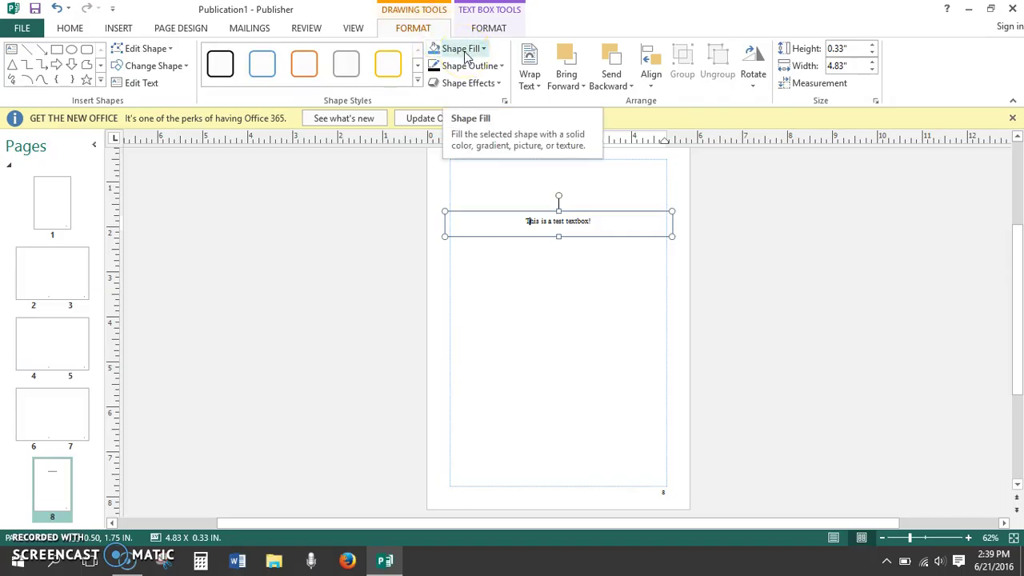
{"action": "left_click", "coordinate": [464, 51]}
{"action": "left_click", "coordinate": [464, 51]}
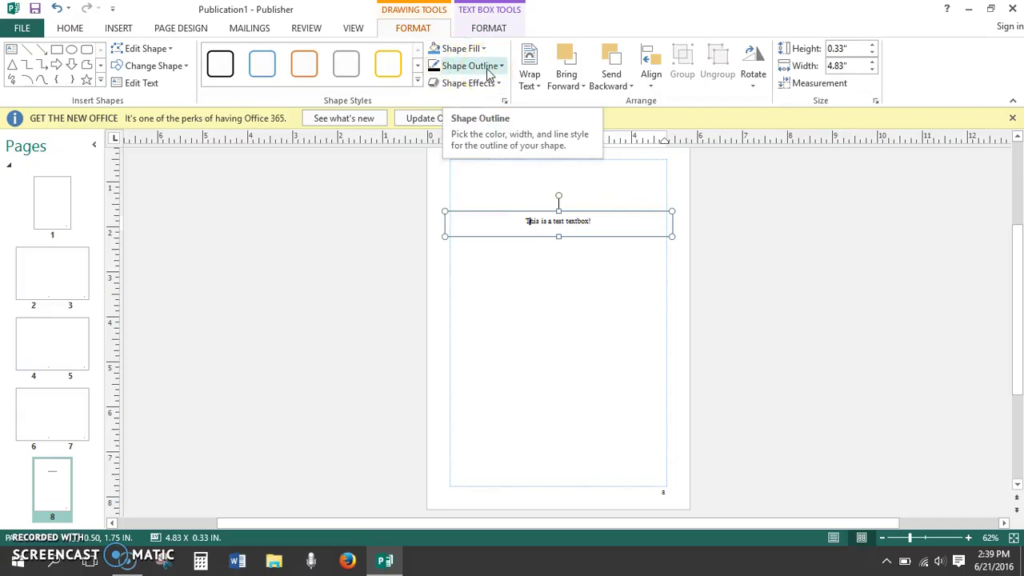
{"action": "left_click", "coordinate": [487, 68]}
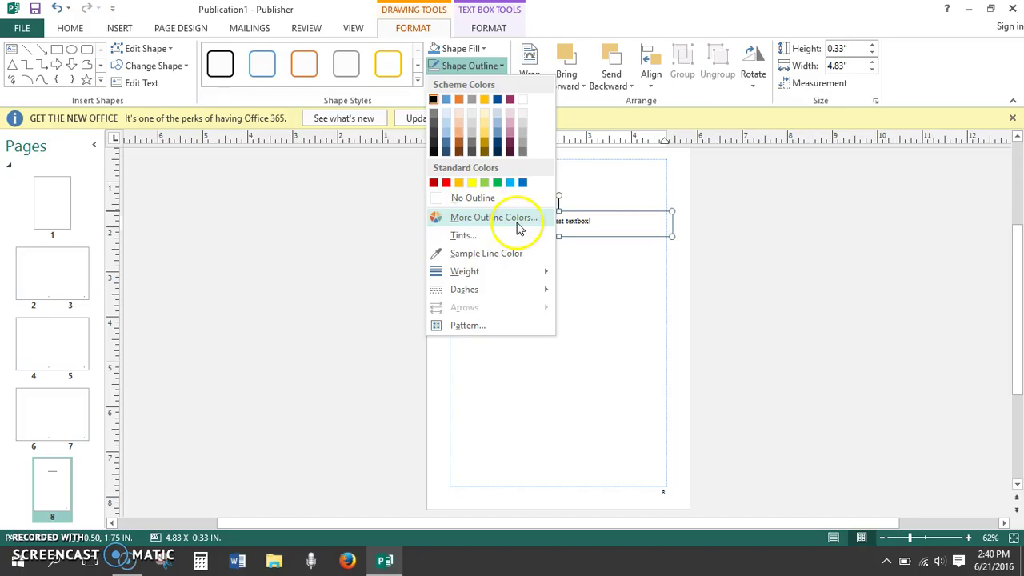
{"action": "left_click", "coordinate": [523, 183]}
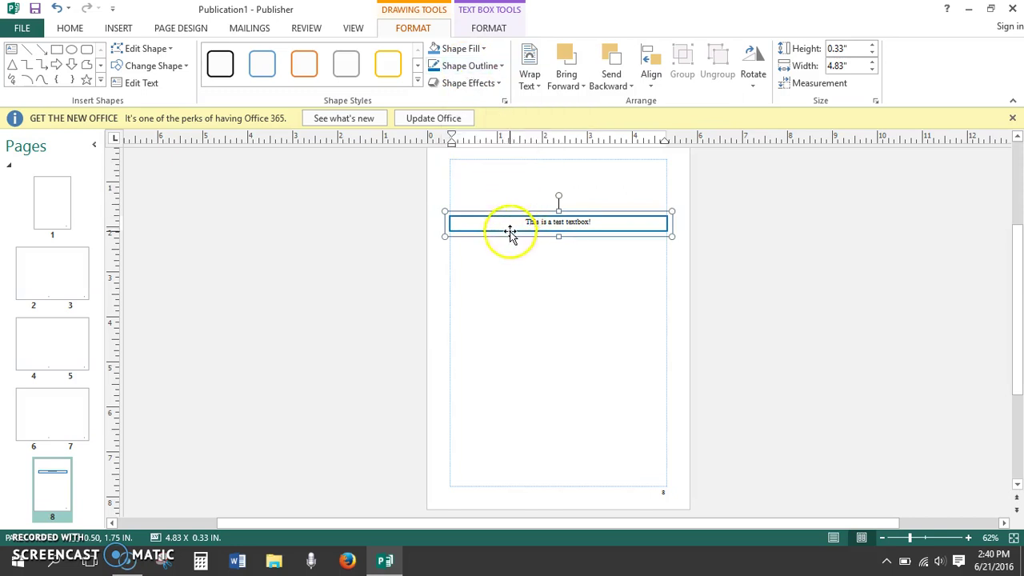
Step: Set the text box's outline weight to 2¼ pt and its line style to dashed
{"action": "left_click", "coordinate": [472, 68]}
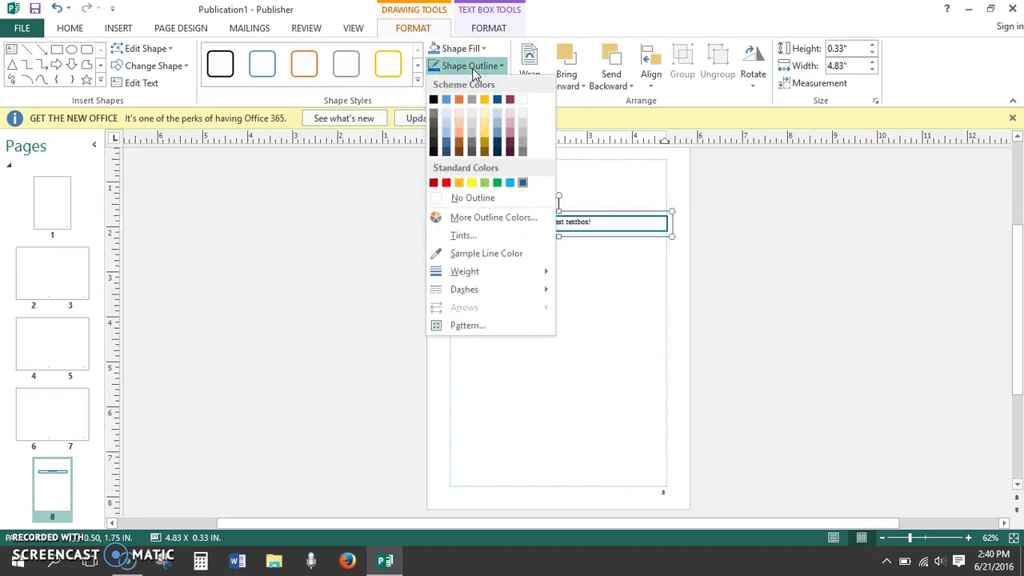
{"action": "mouse_move", "coordinate": [502, 276]}
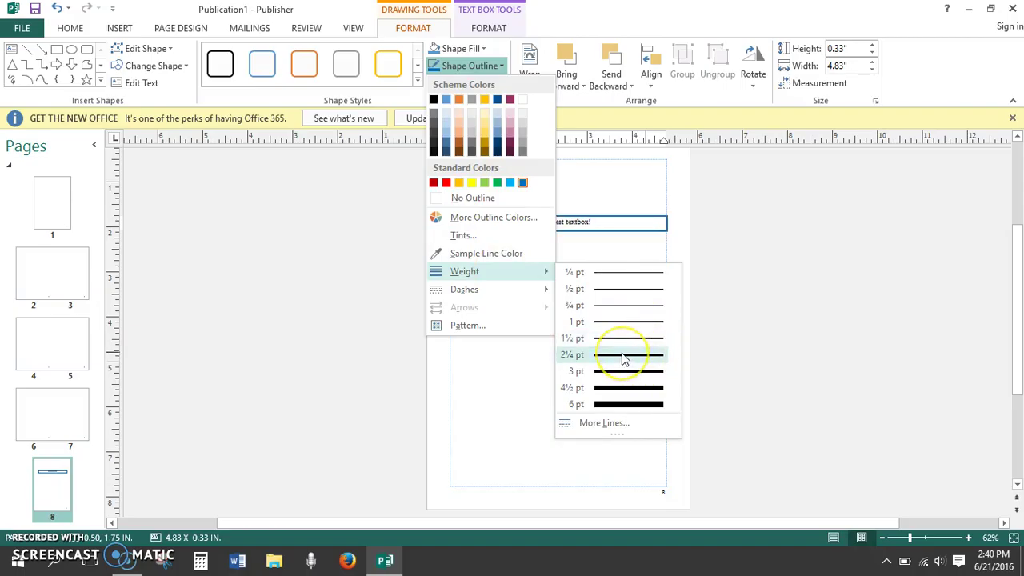
{"action": "left_click", "coordinate": [623, 357]}
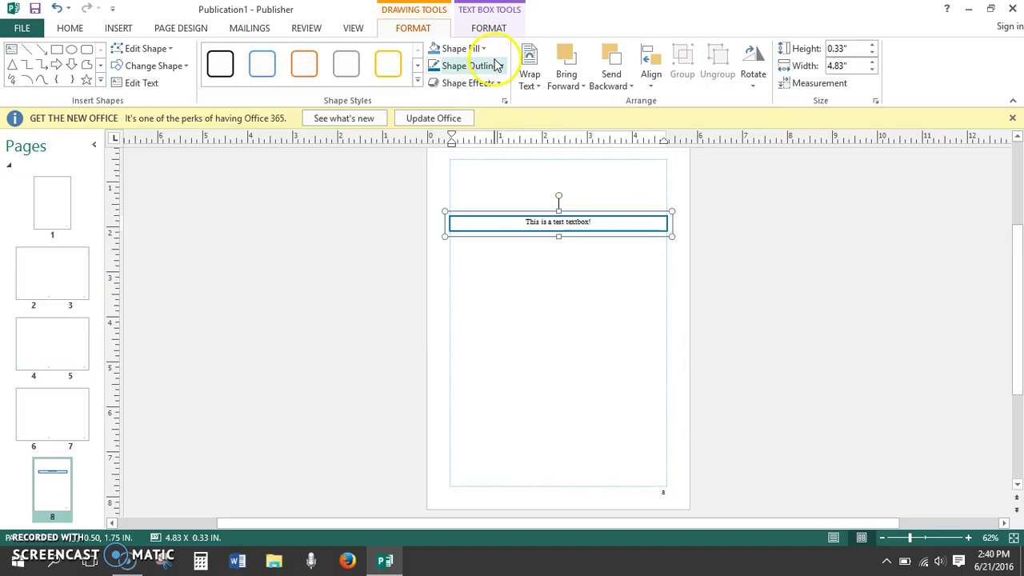
{"action": "left_click", "coordinate": [496, 65]}
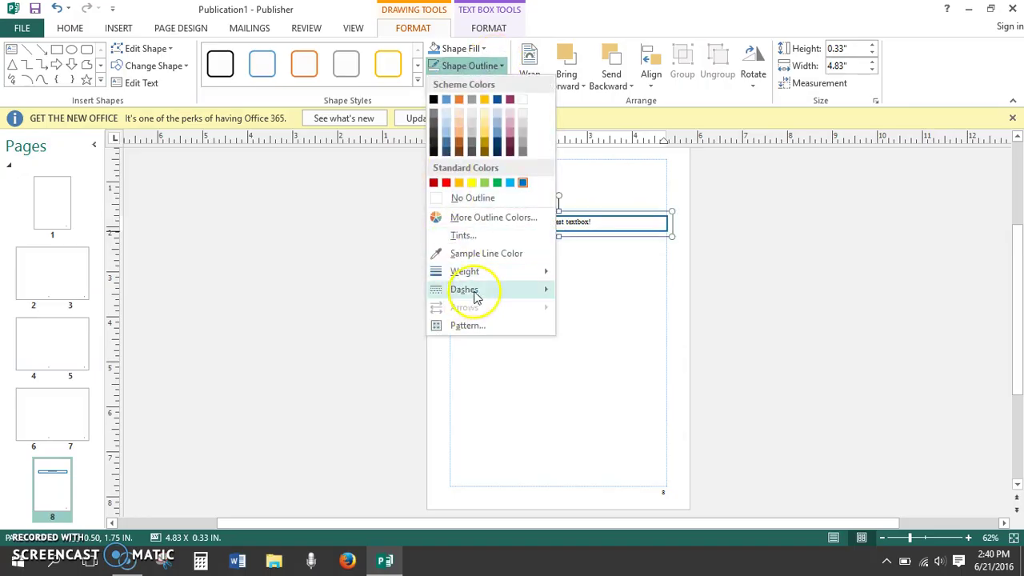
{"action": "mouse_move", "coordinate": [474, 291]}
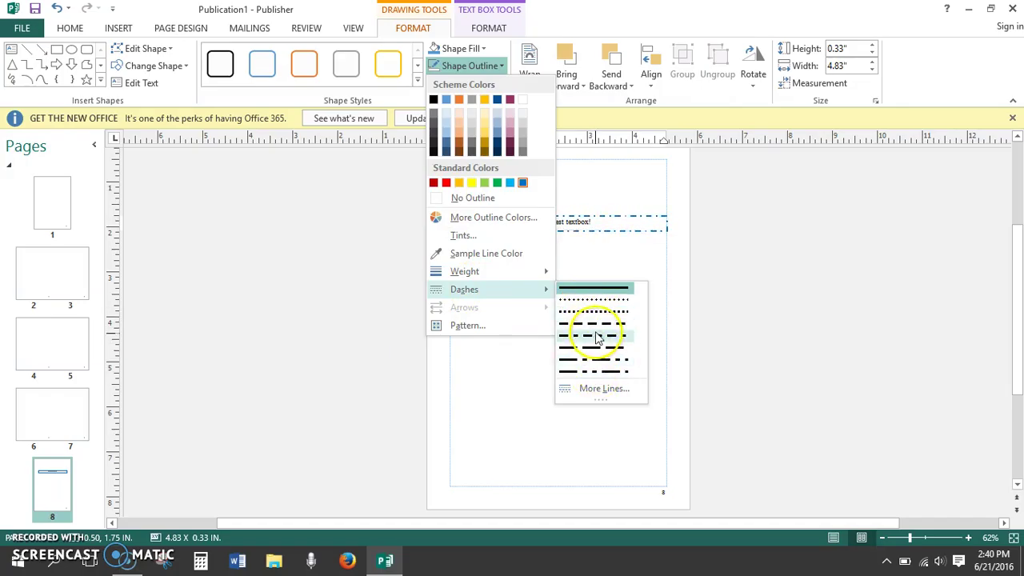
{"action": "left_click", "coordinate": [597, 326]}
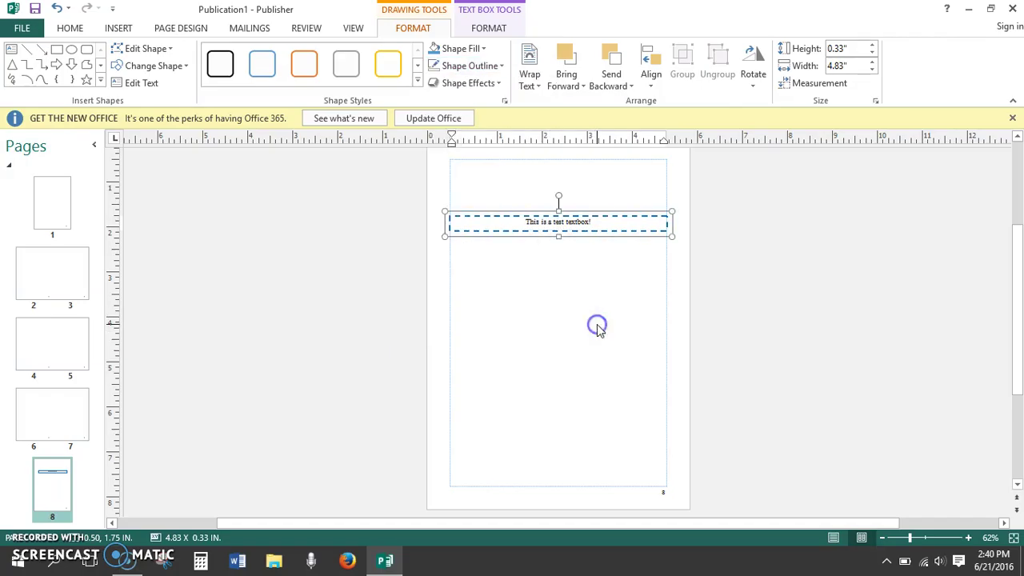
Step: Shrink the text box to about 1.79 x 0.33 in and move it to the upper middle of page 8
{"action": "left_click", "coordinate": [669, 237]}
{"action": "left_click_drag", "start_coordinate": [670, 237], "coordinate": [535, 236]}
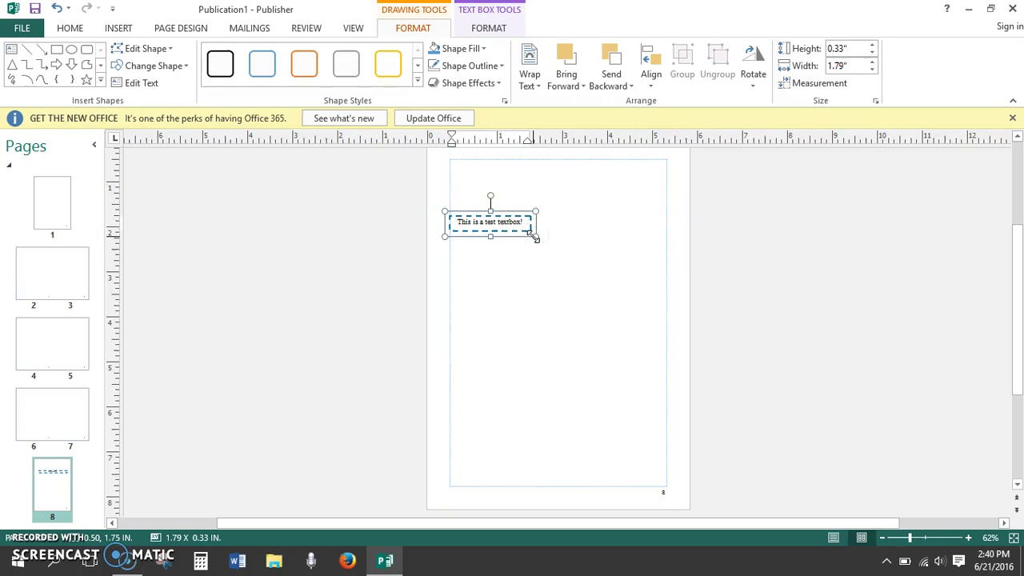
{"action": "left_click_drag", "start_coordinate": [521, 212], "coordinate": [546, 218]}
{"action": "left_click", "coordinate": [606, 253]}
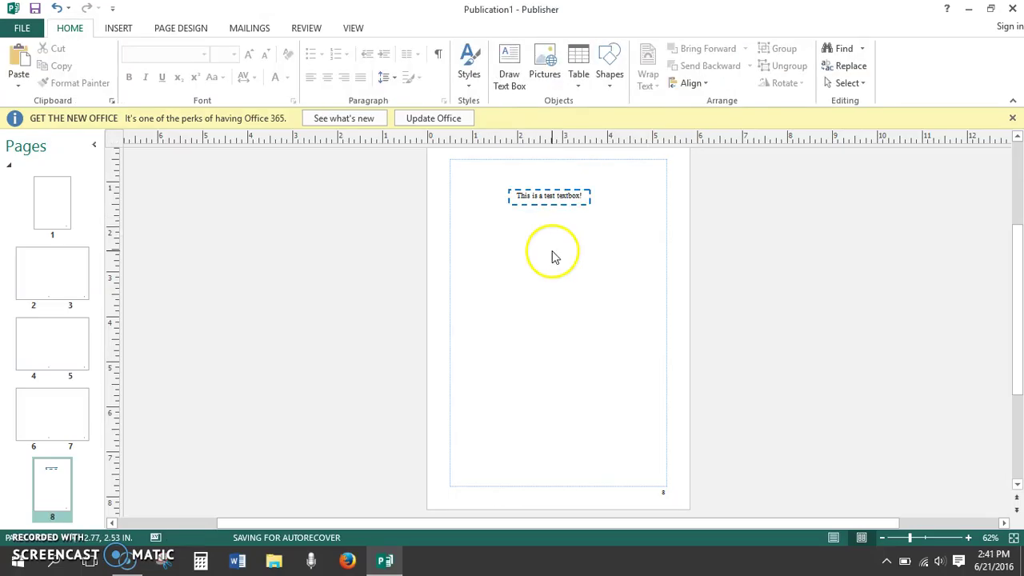
Step: Insert a 3x3 table on the spread of pages 2 and 3
{"action": "left_click", "coordinate": [18, 270]}
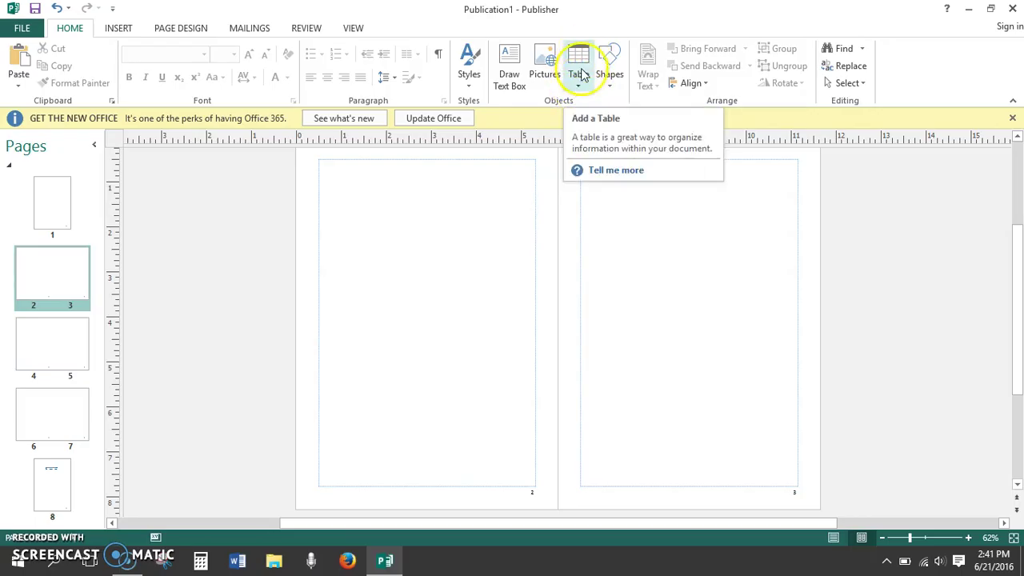
{"action": "left_click", "coordinate": [582, 75]}
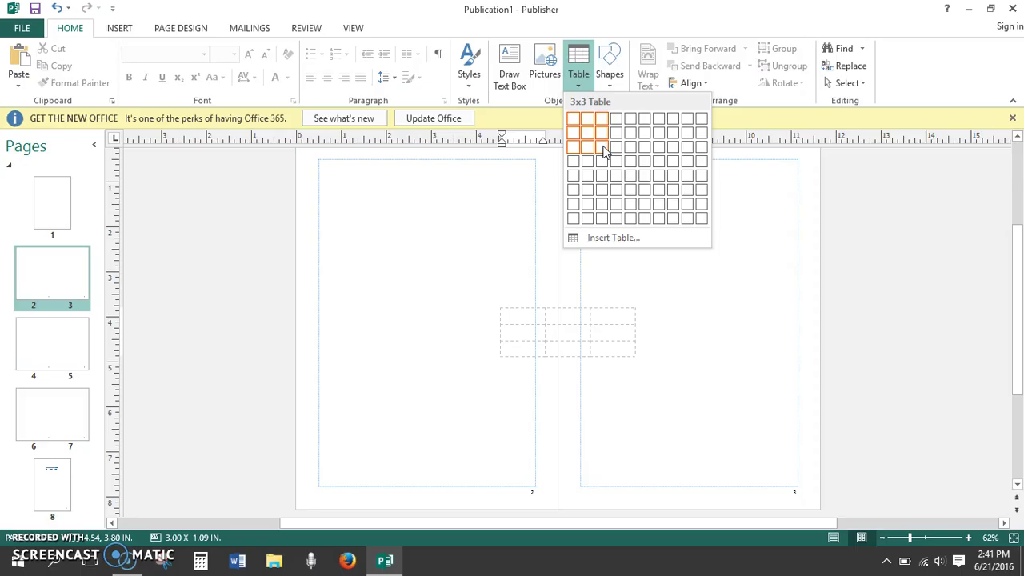
{"action": "left_click", "coordinate": [605, 151]}
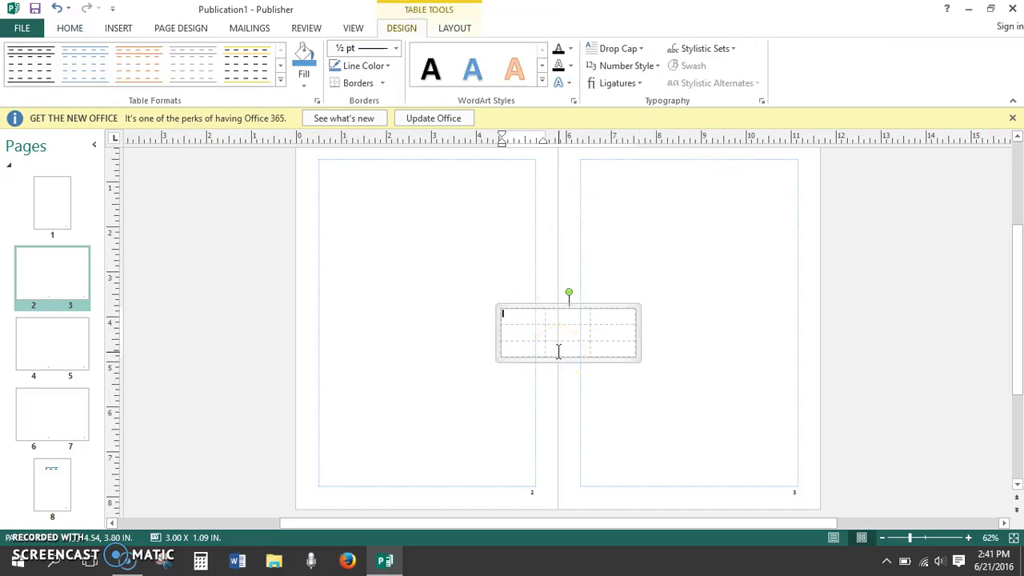
Step: Put an orange bottom border on the table's first cell and set the border line weight to 1 pt
{"action": "left_click", "coordinate": [386, 67]}
{"action": "left_click", "coordinate": [360, 100]}
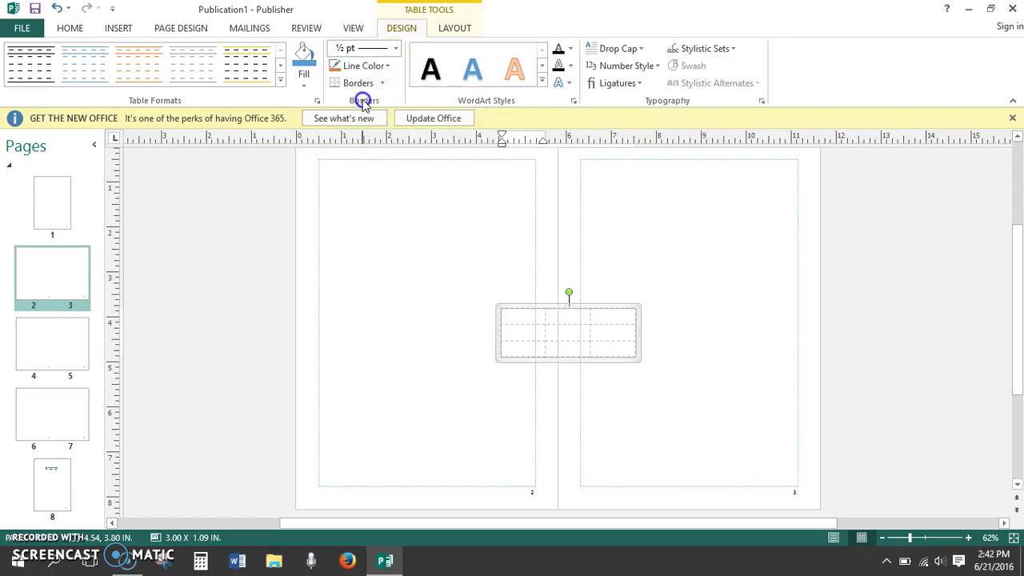
{"action": "left_click", "coordinate": [361, 83]}
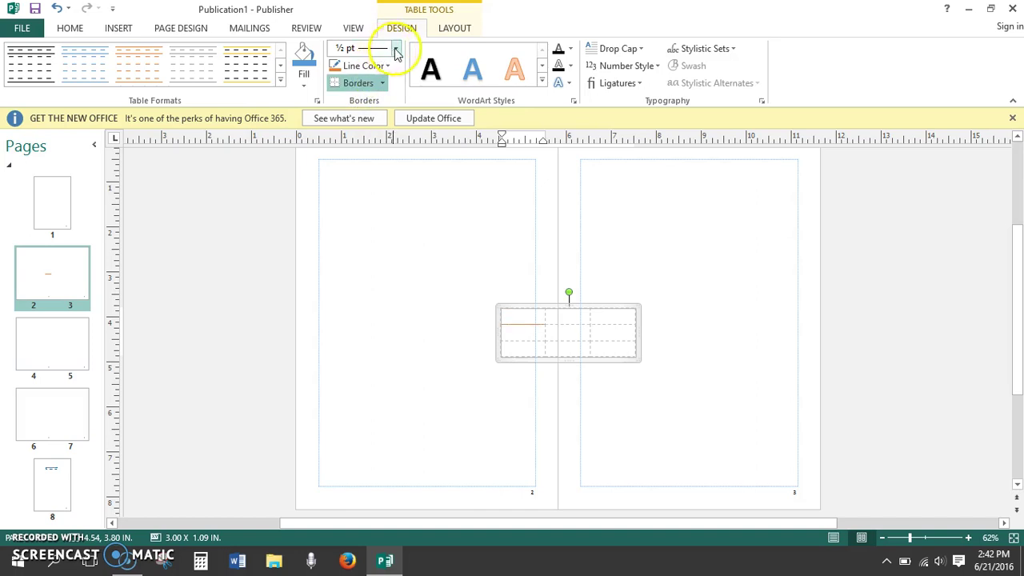
{"action": "left_click", "coordinate": [396, 48]}
{"action": "left_click", "coordinate": [377, 126]}
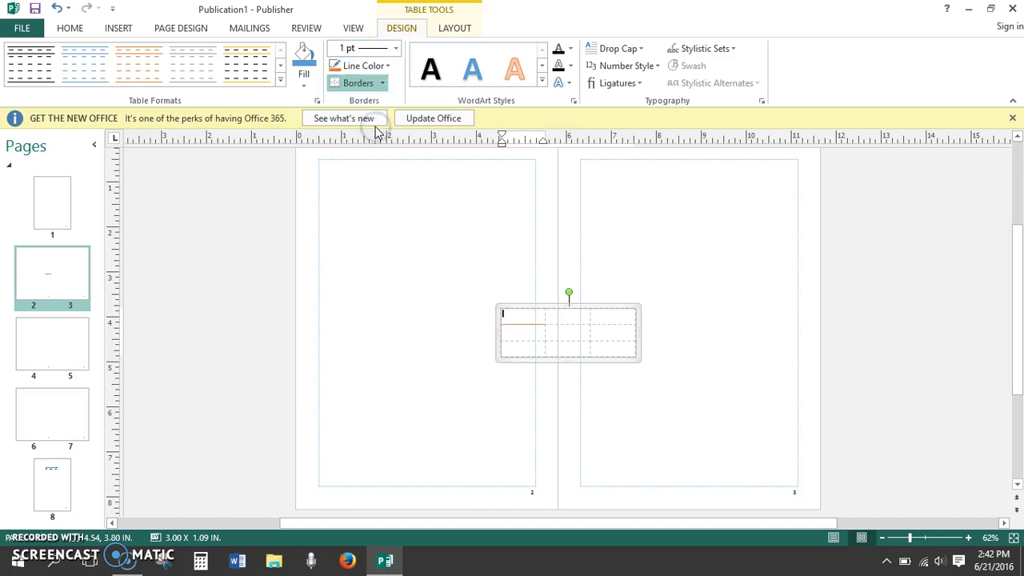
Step: Apply all borders, inside and outside, to every cell of the 3x3 table
{"action": "left_click_drag", "start_coordinate": [528, 312], "coordinate": [629, 357]}
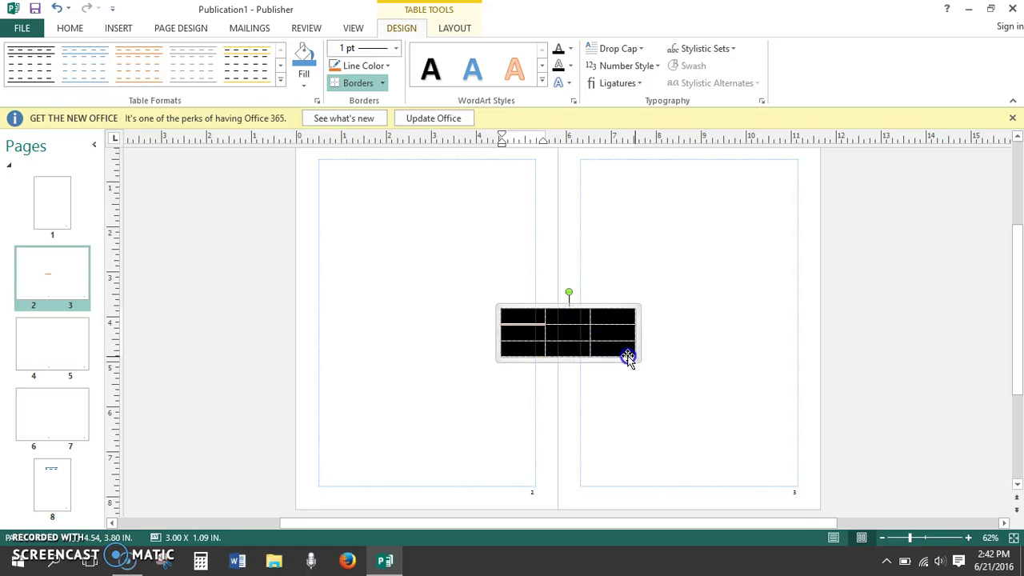
{"action": "left_click", "coordinate": [383, 85]}
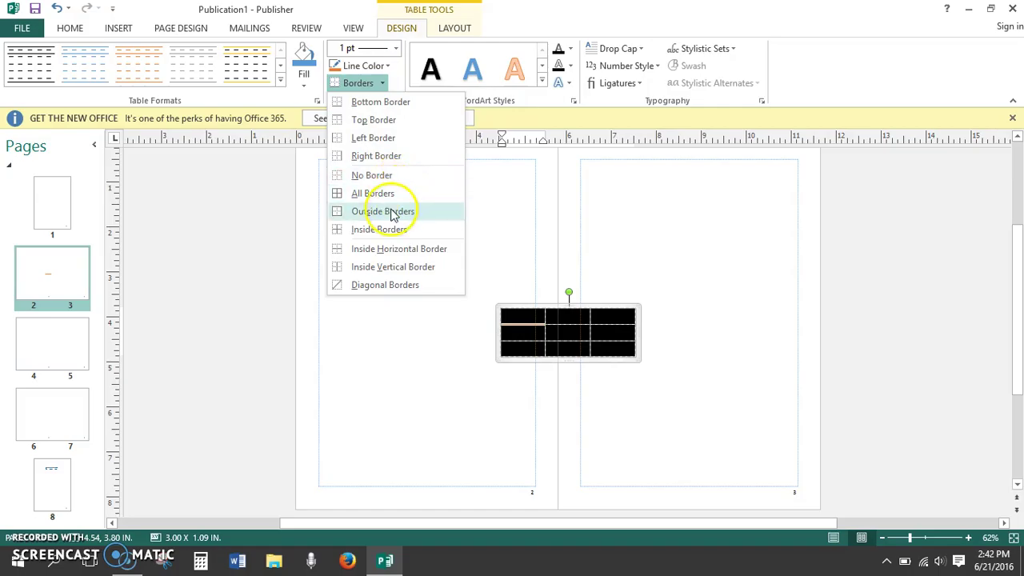
{"action": "left_click", "coordinate": [392, 212]}
{"action": "left_click", "coordinate": [381, 83]}
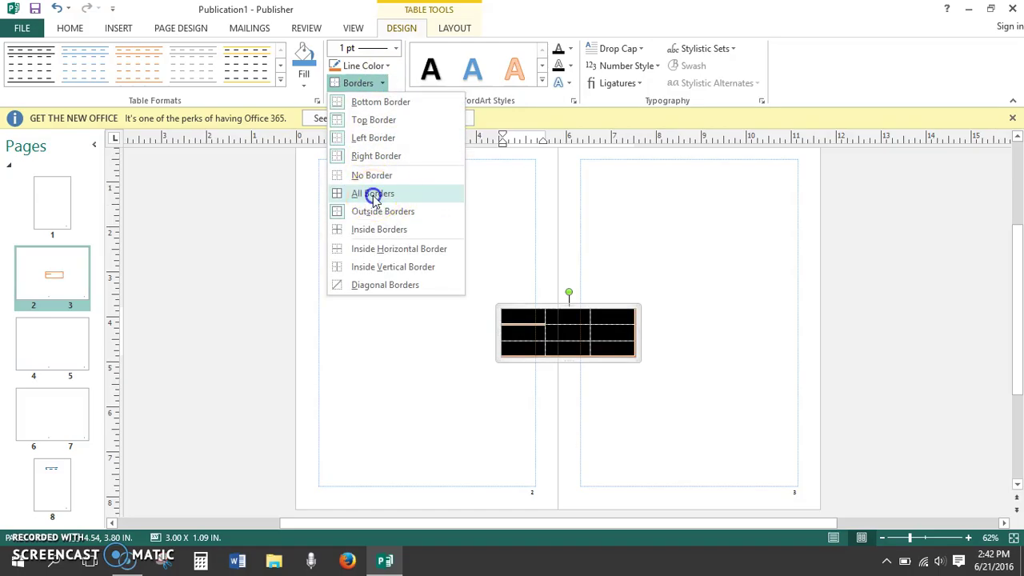
{"action": "left_click", "coordinate": [374, 195]}
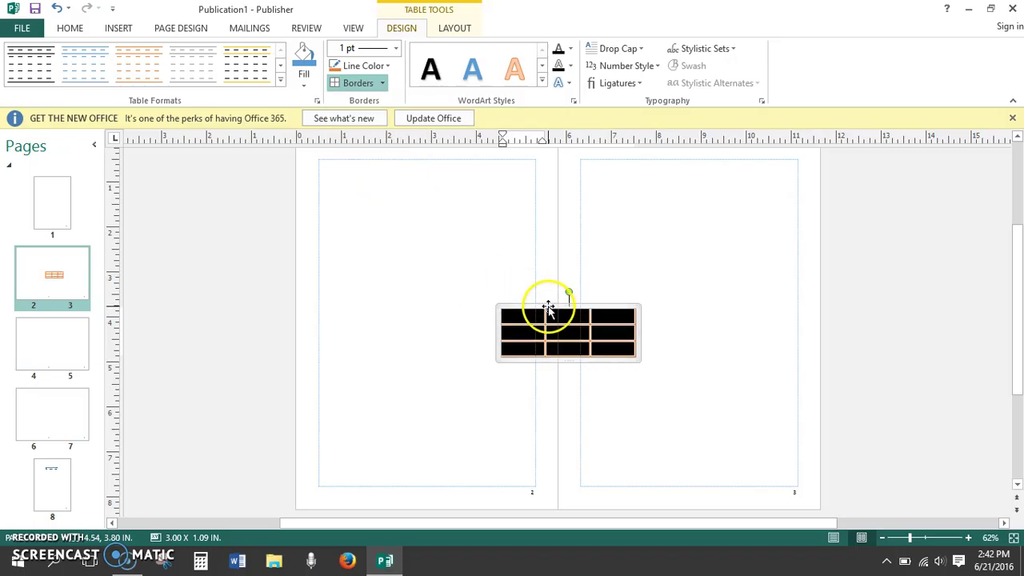
Step: Move the table onto the upper part of page 2, at about 1.19, 1.71 in, and deselect it
{"action": "left_click_drag", "start_coordinate": [549, 309], "coordinate": [397, 213]}
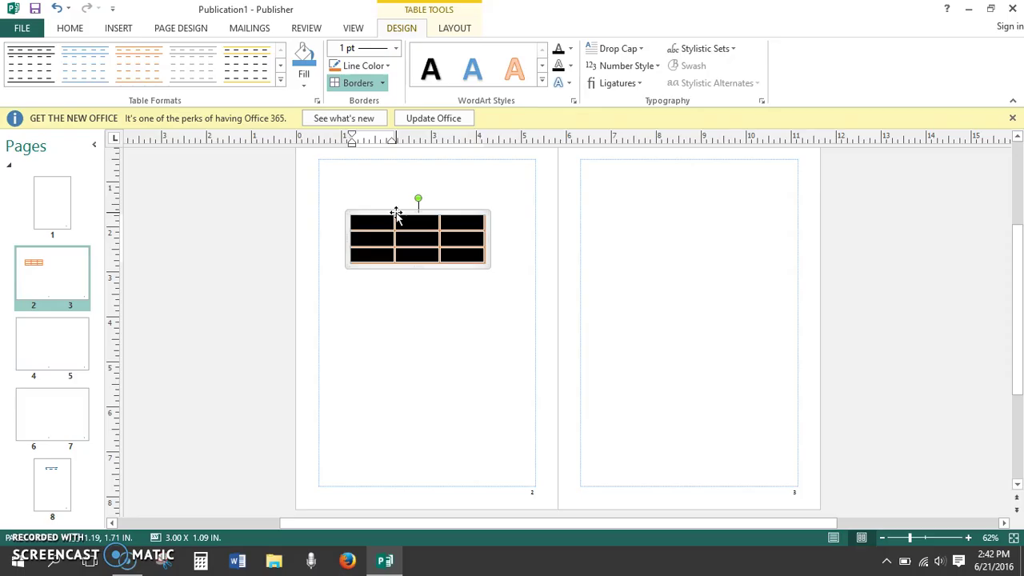
{"action": "left_click", "coordinate": [445, 221]}
{"action": "mouse_move", "coordinate": [440, 214]}
{"action": "left_mouse_down"}
{"action": "mouse_move", "coordinate": [437, 299]}
{"action": "mouse_move", "coordinate": [391, 404]}
{"action": "mouse_move", "coordinate": [448, 247]}
{"action": "mouse_move", "coordinate": [432, 207]}
{"action": "mouse_move", "coordinate": [603, 221]}
{"action": "mouse_move", "coordinate": [427, 219]}
{"action": "mouse_move", "coordinate": [439, 208]}
{"action": "mouse_move", "coordinate": [624, 236]}
{"action": "mouse_move", "coordinate": [696, 213]}
{"action": "mouse_move", "coordinate": [555, 233]}
{"action": "mouse_move", "coordinate": [474, 209]}
{"action": "mouse_move", "coordinate": [440, 215]}
{"action": "left_mouse_up"}
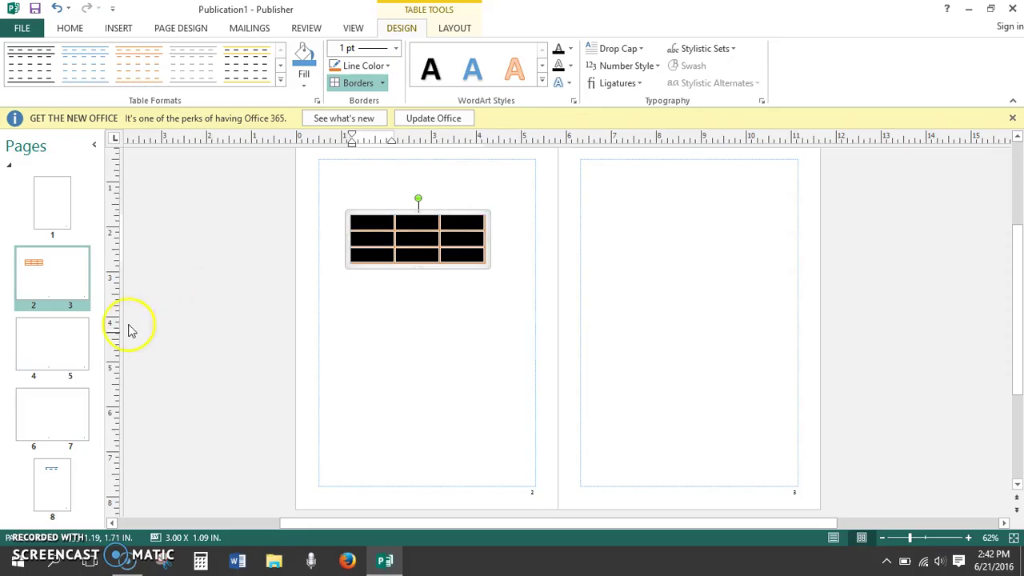
{"action": "left_click", "coordinate": [441, 333]}
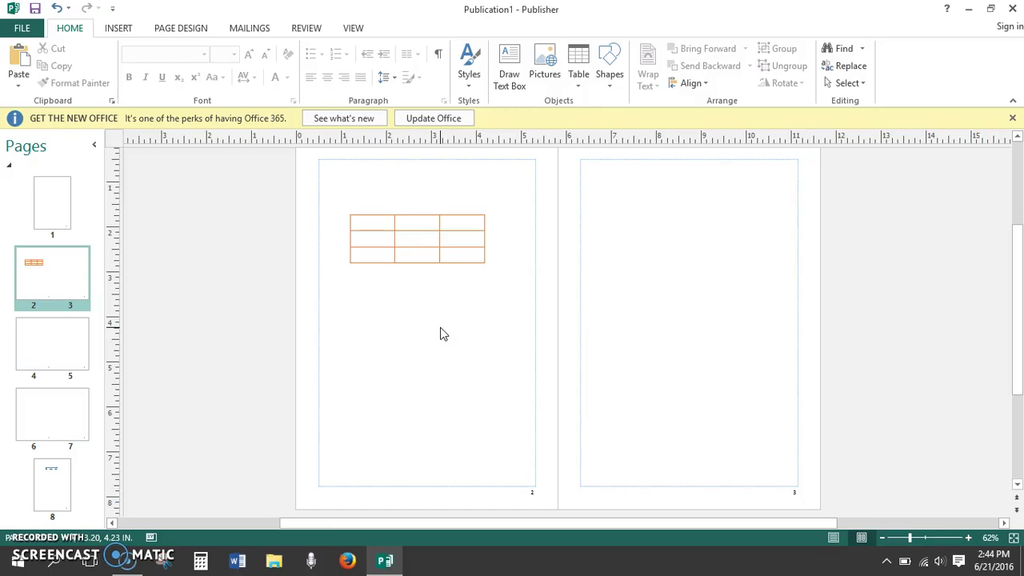
{"action": "left_click", "coordinate": [423, 328]}
Step: Save the publication to the Desktop as a Publisher file named TestBooklet
{"action": "left_click", "coordinate": [185, 203]}
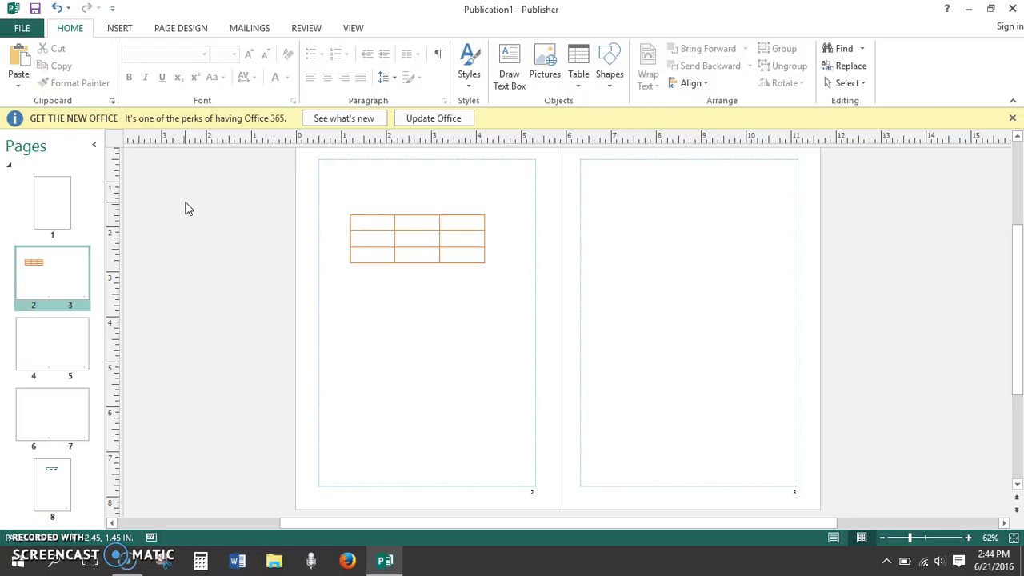
{"action": "left_click", "coordinate": [11, 30]}
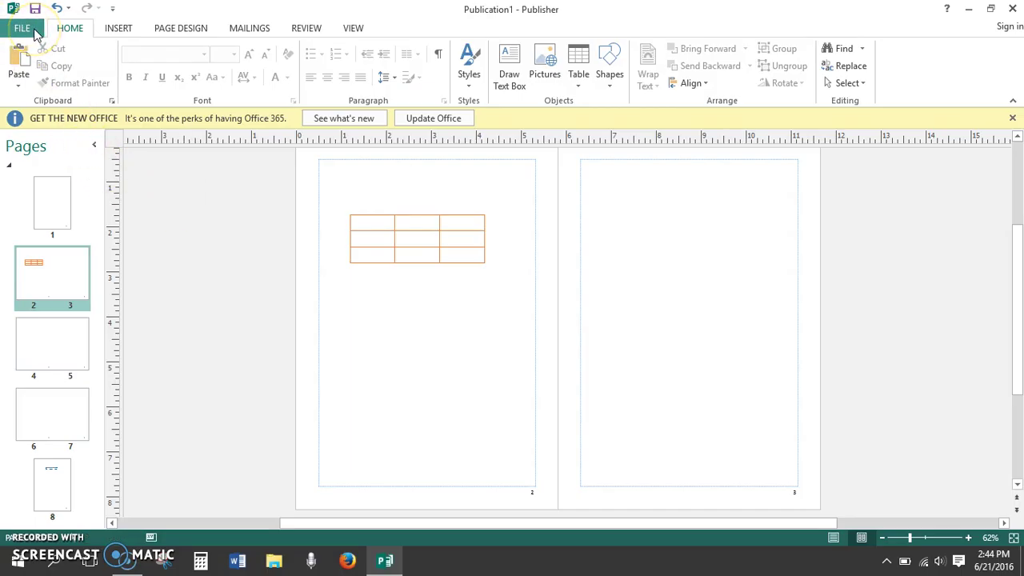
{"action": "left_click", "coordinate": [34, 33]}
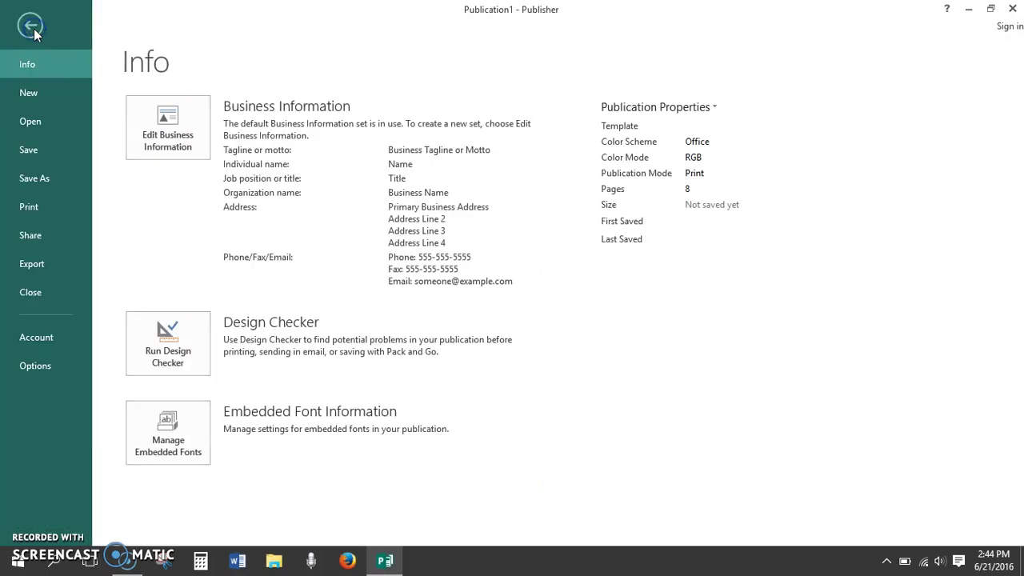
{"action": "left_click", "coordinate": [32, 150]}
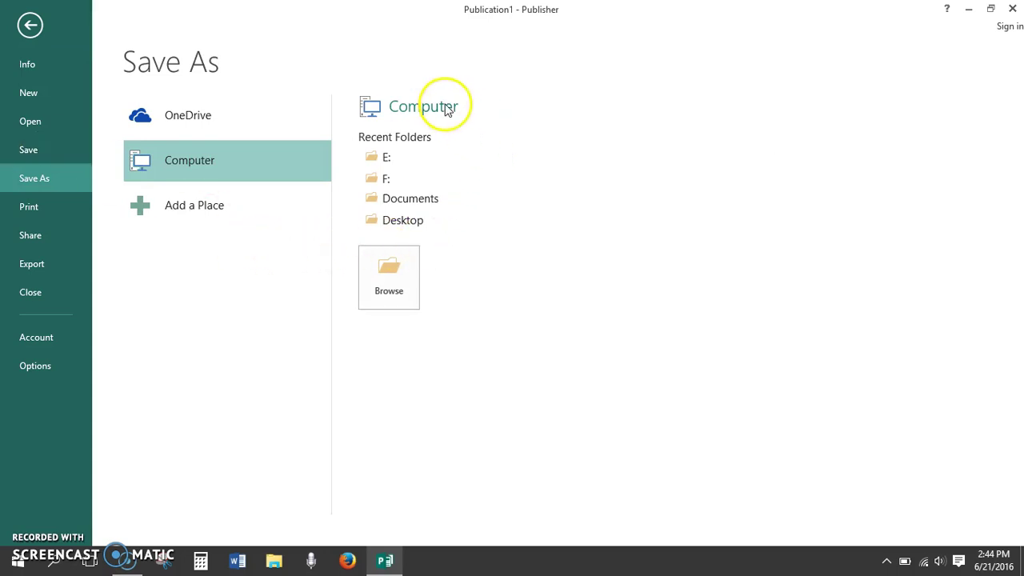
{"action": "left_click", "coordinate": [416, 221]}
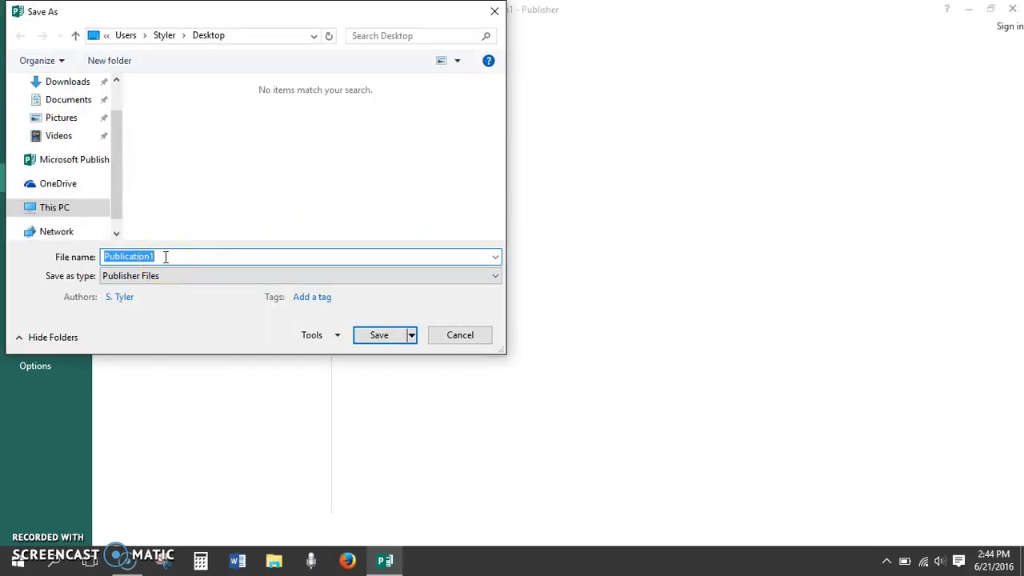
{"action": "type", "text": "TestBooklet"}
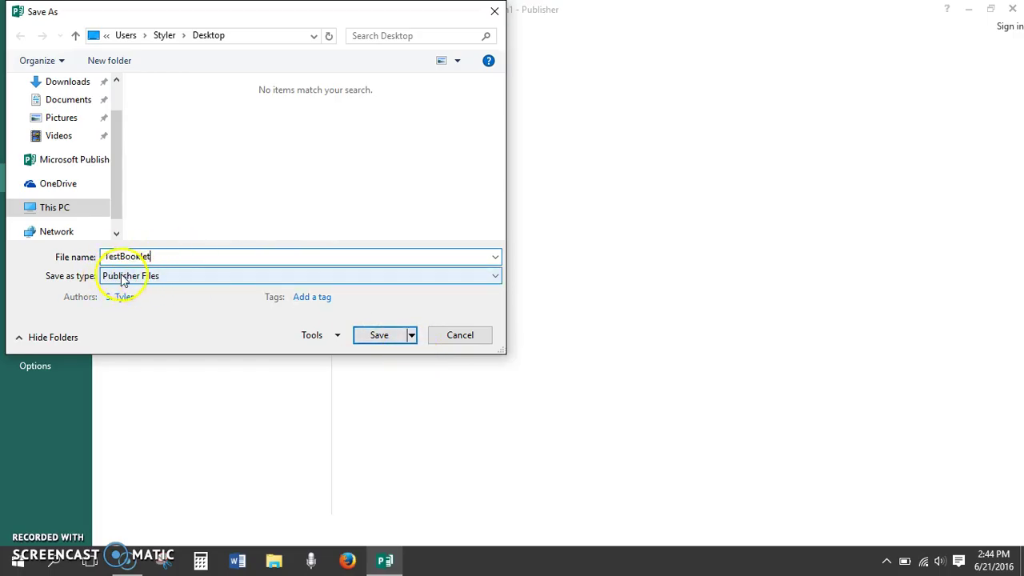
{"action": "left_click", "coordinate": [380, 335]}
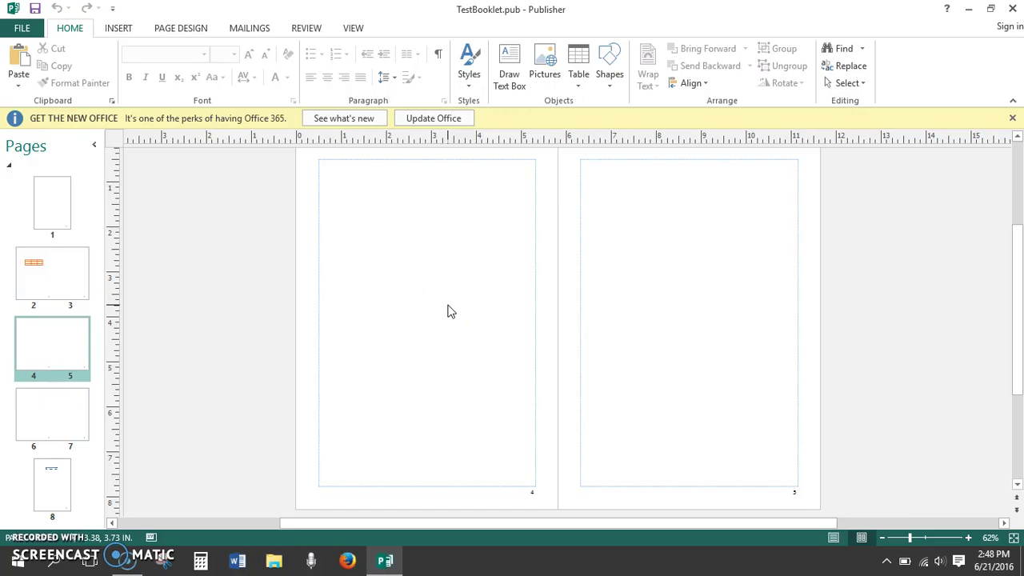
Step: Insert the picture file "vintage traveling library" from the Downloads folder on the spread of pages 4 and 5
{"action": "left_click", "coordinate": [548, 78]}
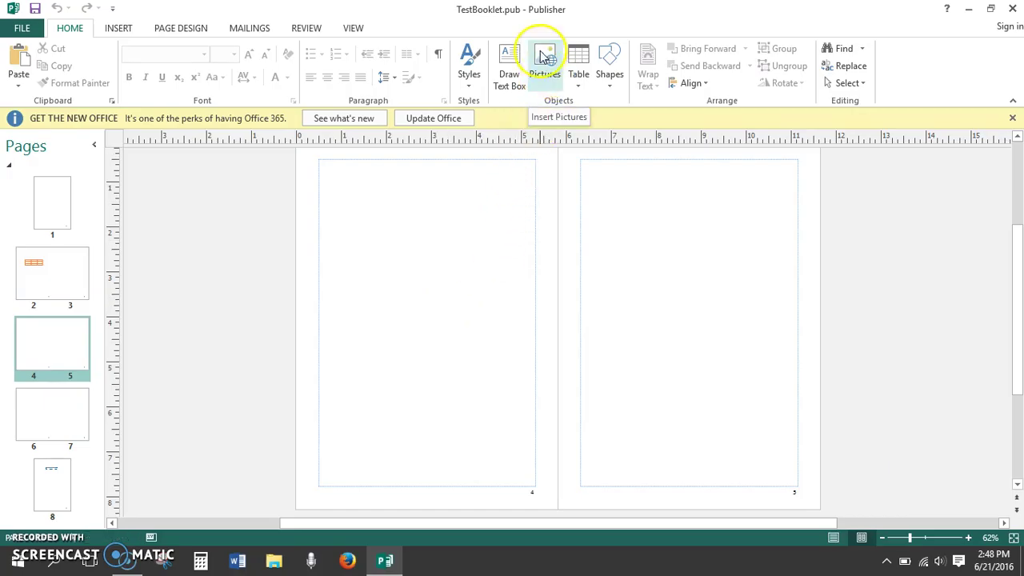
{"action": "left_click", "coordinate": [543, 56]}
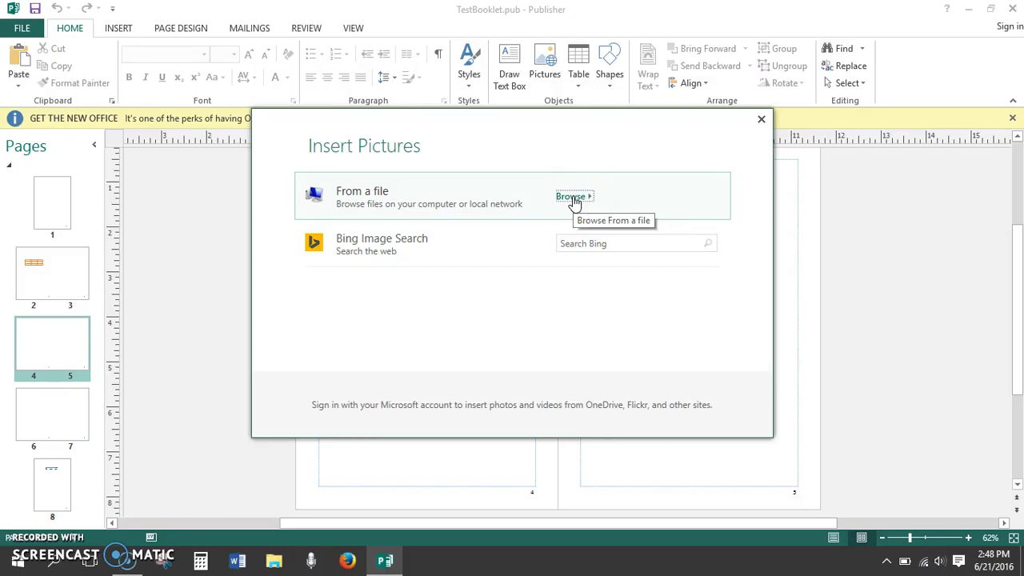
{"action": "left_click", "coordinate": [573, 198]}
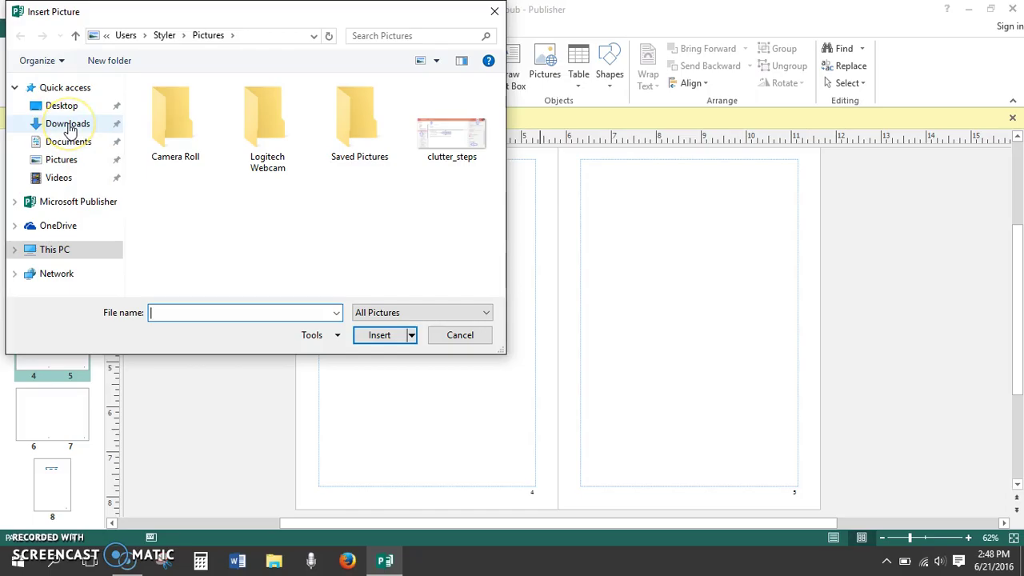
{"action": "left_click", "coordinate": [69, 125]}
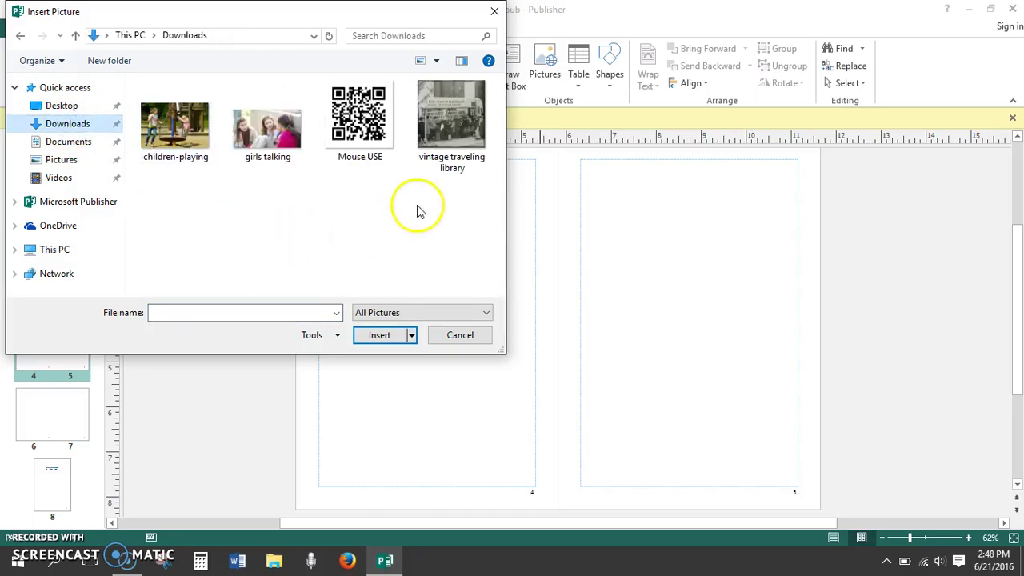
{"action": "left_click", "coordinate": [451, 152]}
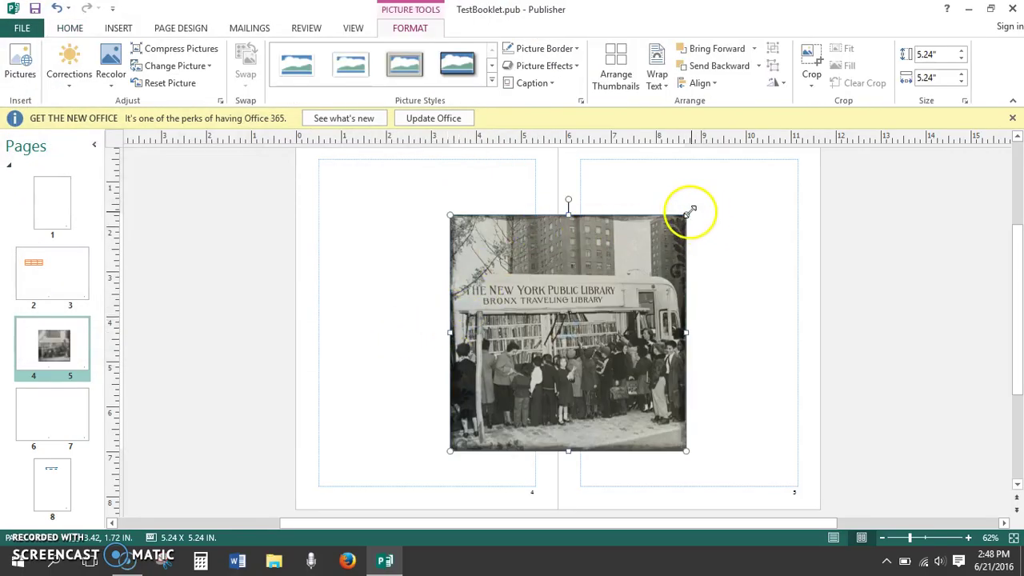
Step: Shrink the library picture to about 4.53 x 4.53 in and move it onto page 4 at about 0.68, 0.82 in
{"action": "left_click_drag", "start_coordinate": [688, 215], "coordinate": [650, 261]}
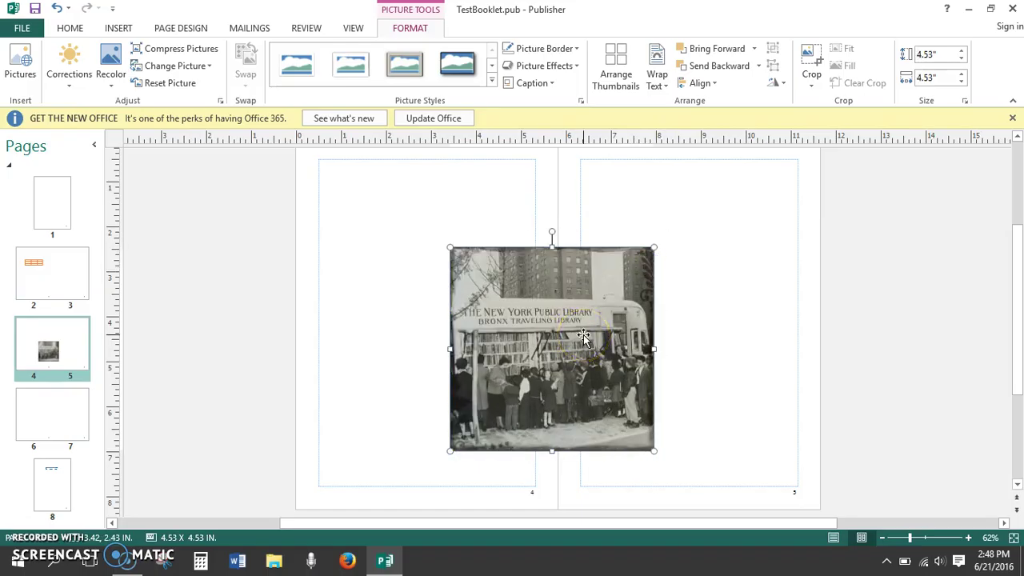
{"action": "left_click_drag", "start_coordinate": [584, 337], "coordinate": [461, 264]}
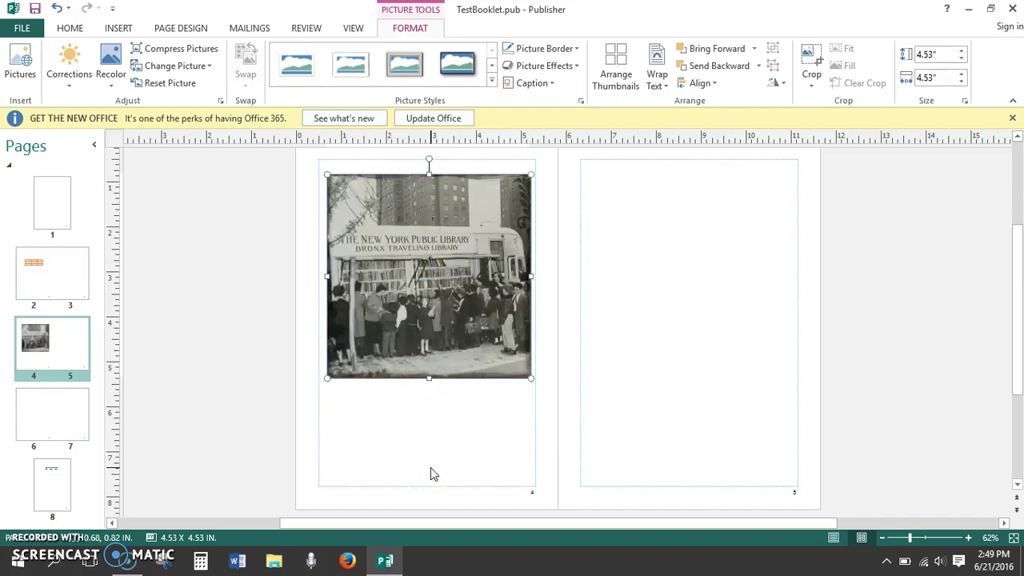
{"action": "left_click", "coordinate": [431, 415]}
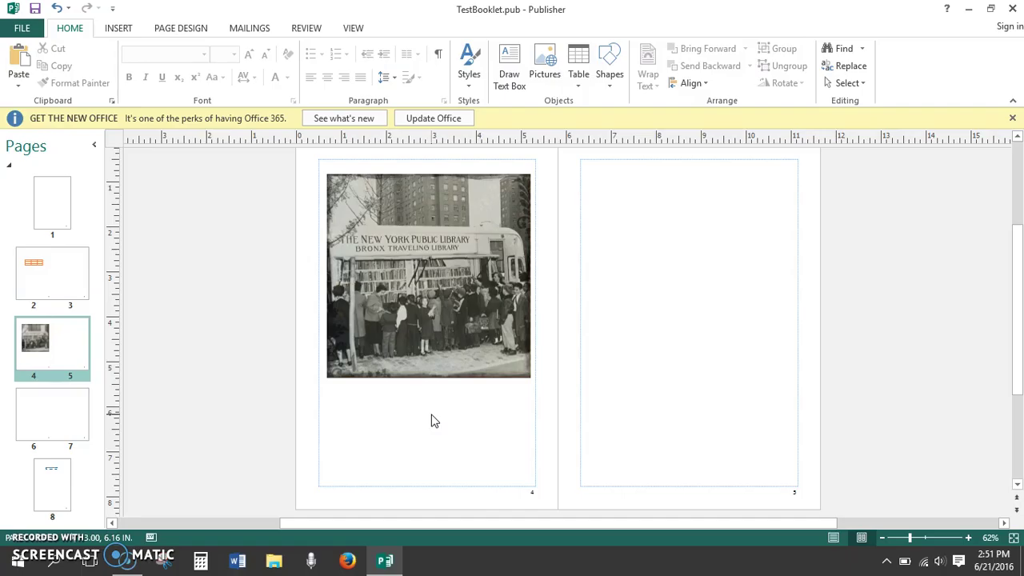
Step: Crop the library picture on page 4 to about 4.41 x 3.16 in, trimming mainly the buildings above the bus
{"action": "left_click", "coordinate": [440, 239]}
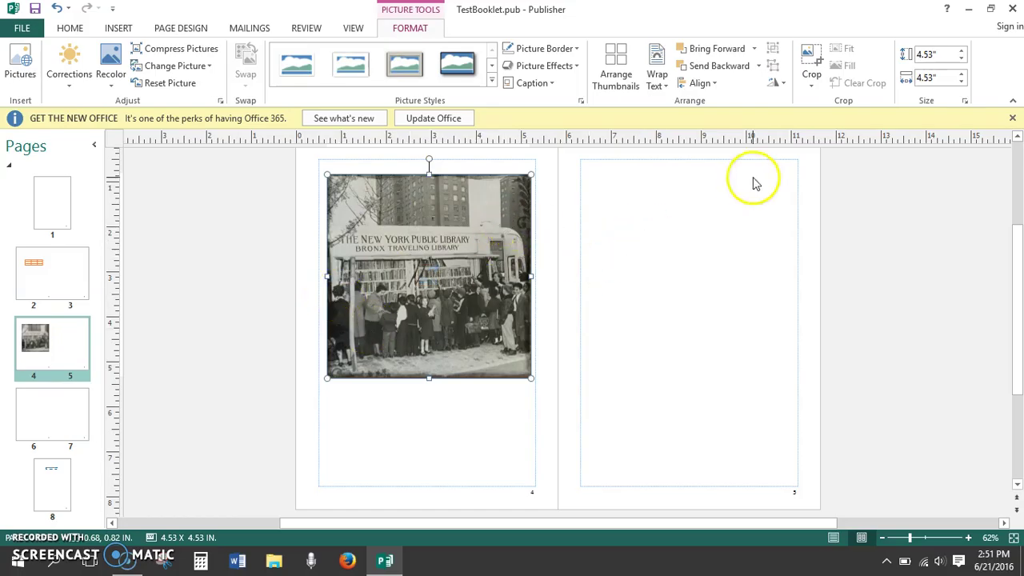
{"action": "left_click", "coordinate": [521, 191]}
{"action": "left_click_drag", "start_coordinate": [521, 190], "coordinate": [532, 182]}
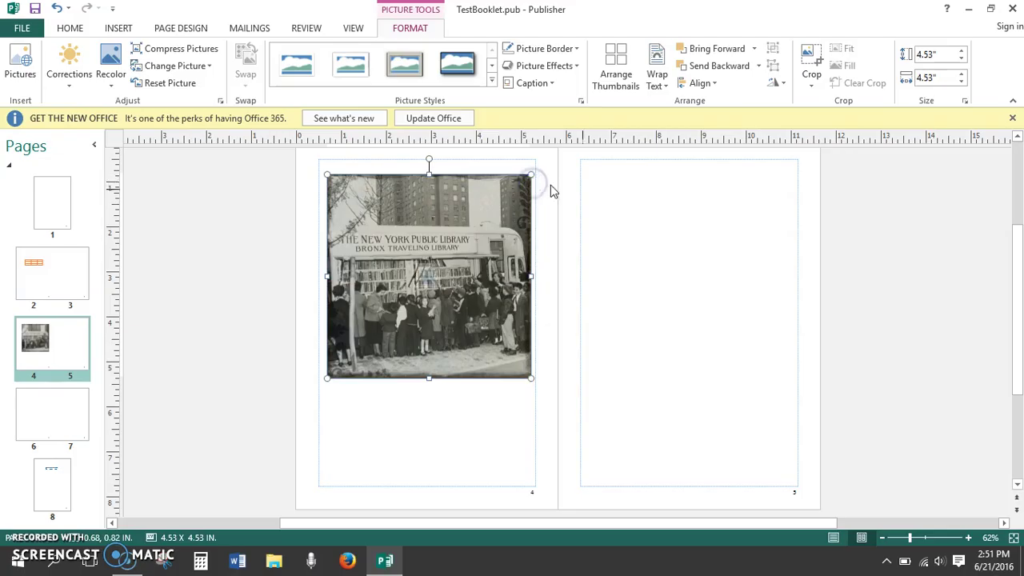
{"action": "left_click", "coordinate": [810, 56]}
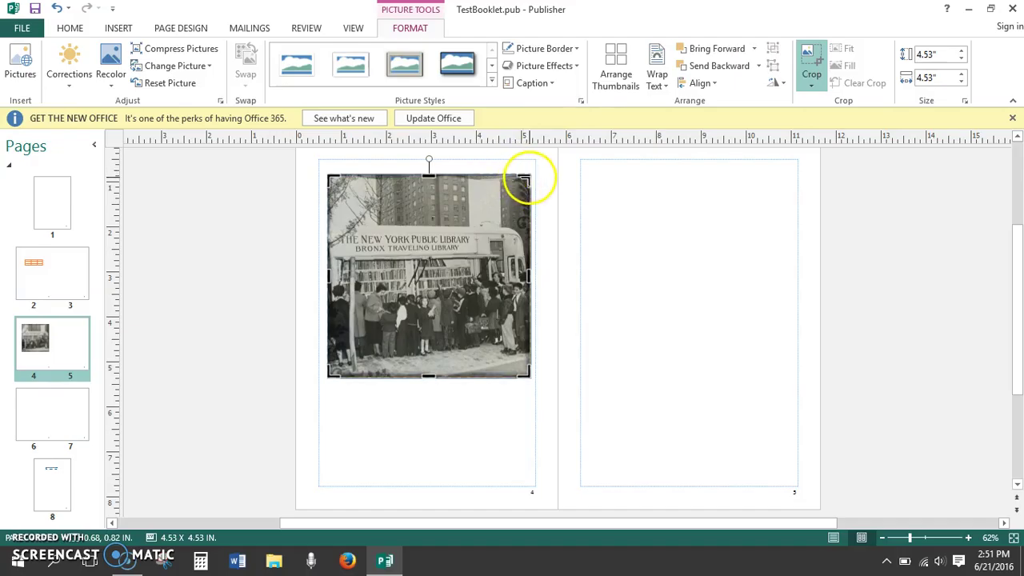
{"action": "left_click", "coordinate": [530, 176]}
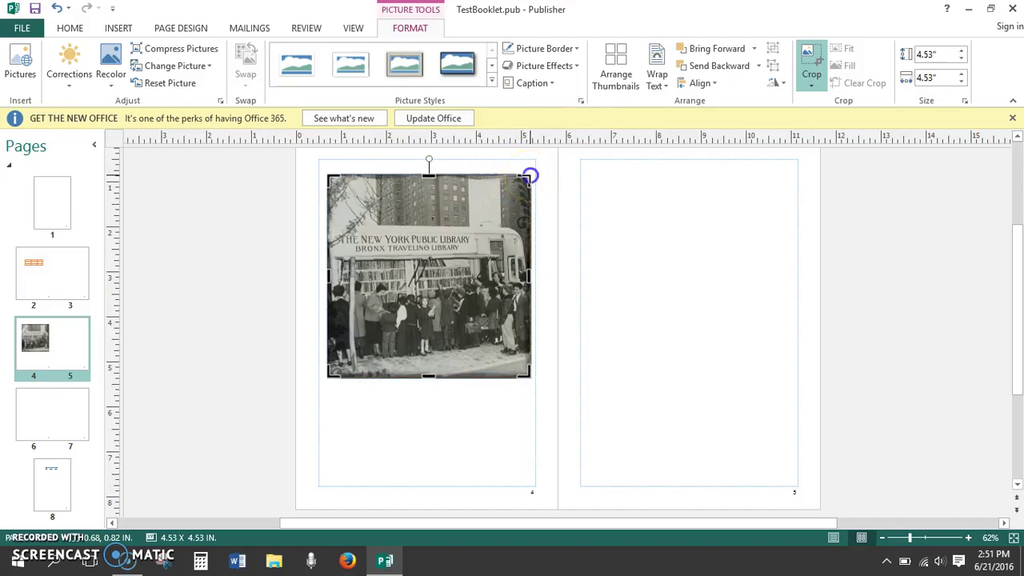
{"action": "left_click_drag", "start_coordinate": [530, 176], "coordinate": [525, 224]}
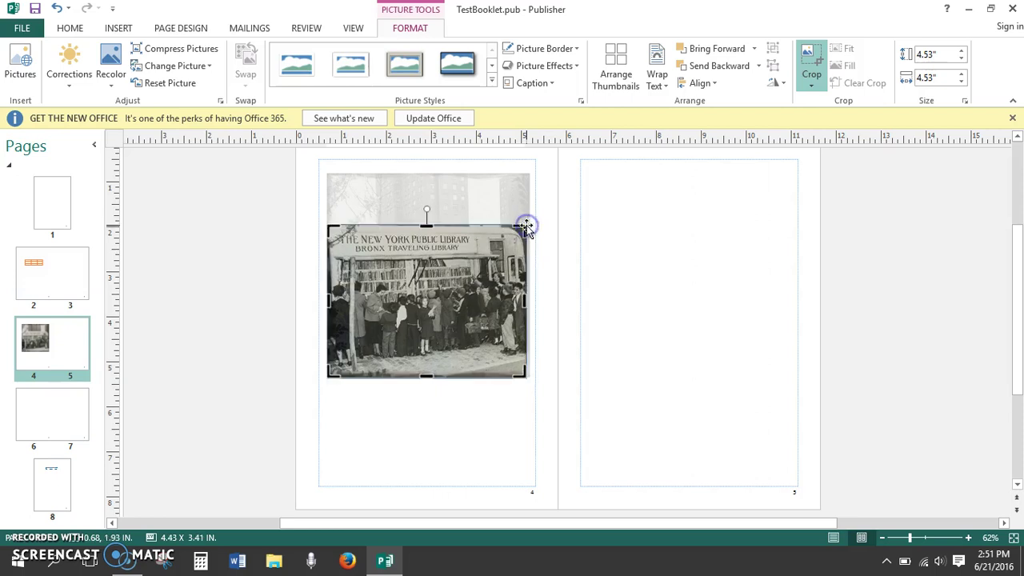
{"action": "left_click_drag", "start_coordinate": [331, 373], "coordinate": [333, 366]}
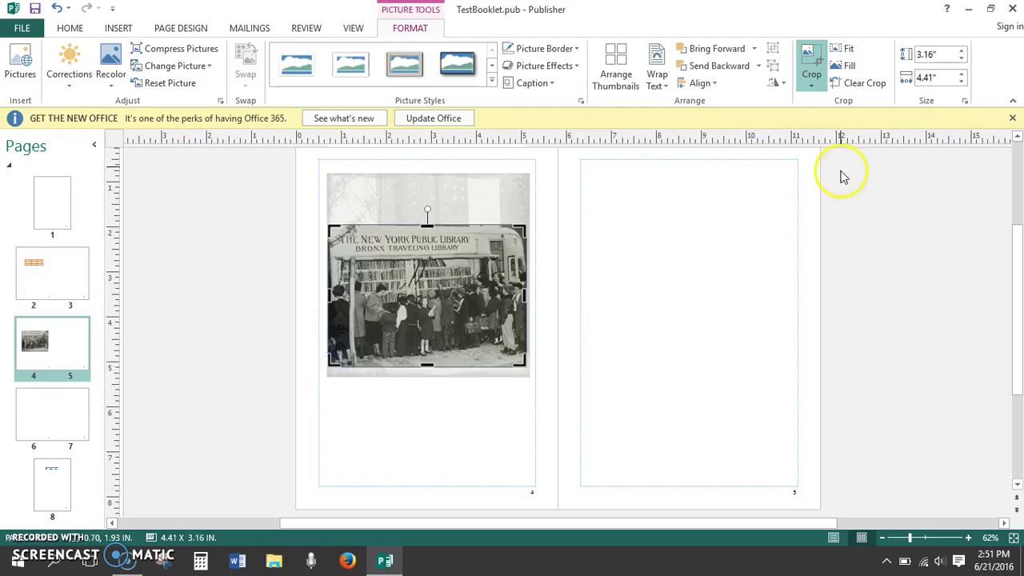
{"action": "left_click", "coordinate": [813, 54]}
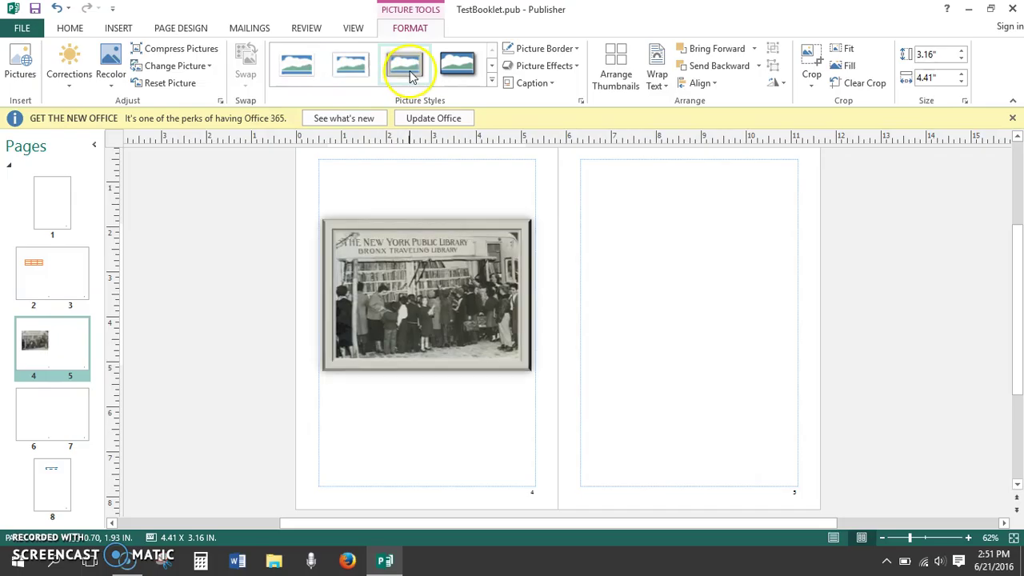
Step: Apply the first gallery picture style to the cropped library picture and give it a dark gray border
{"action": "left_click", "coordinate": [296, 71]}
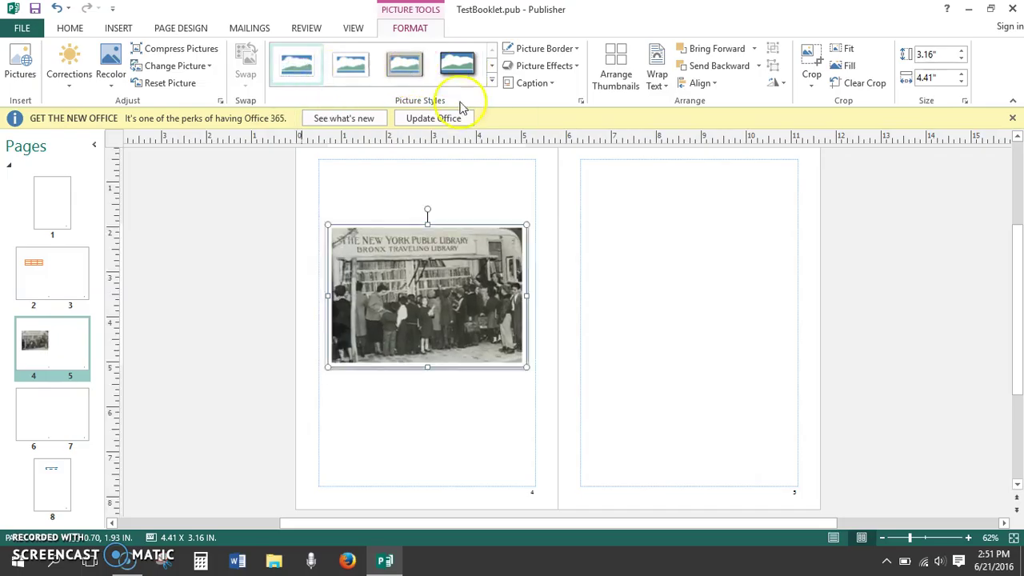
{"action": "left_click", "coordinate": [576, 50]}
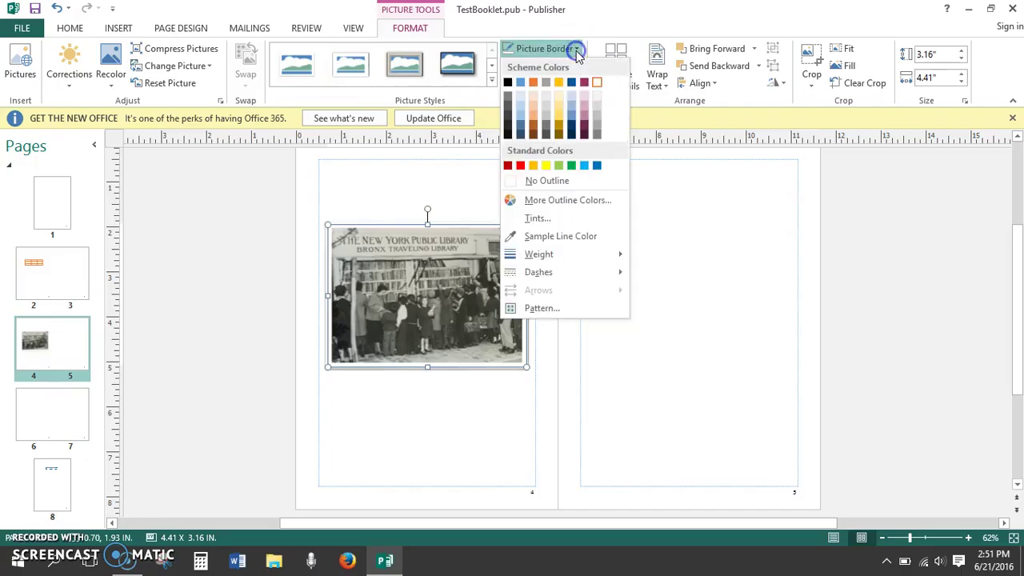
{"action": "left_click", "coordinate": [550, 120]}
{"action": "left_click", "coordinate": [549, 127]}
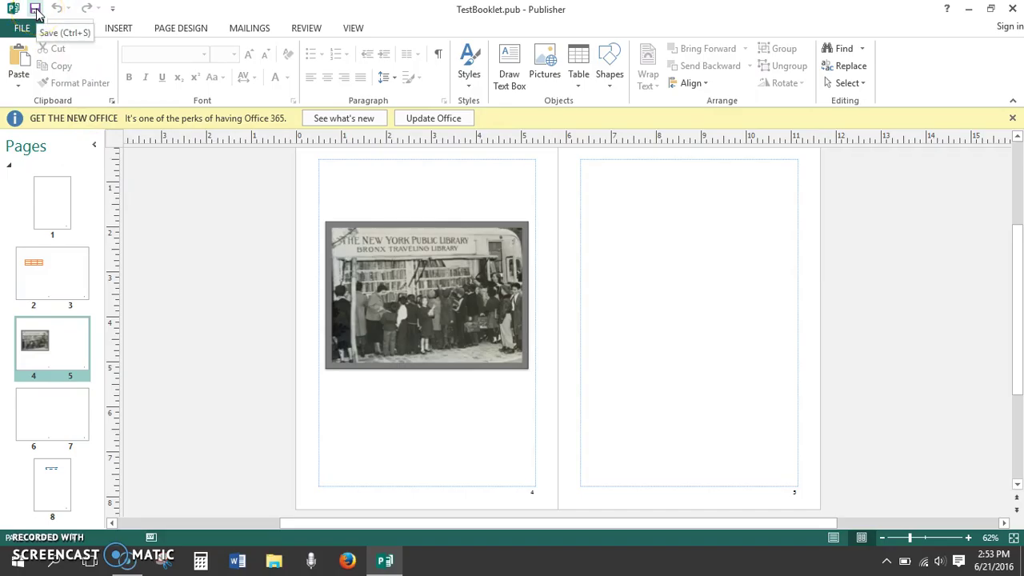
Step: Save the booklet's changes and name a separate copy on the Desktop TestBooklet2
{"action": "left_click", "coordinate": [35, 9]}
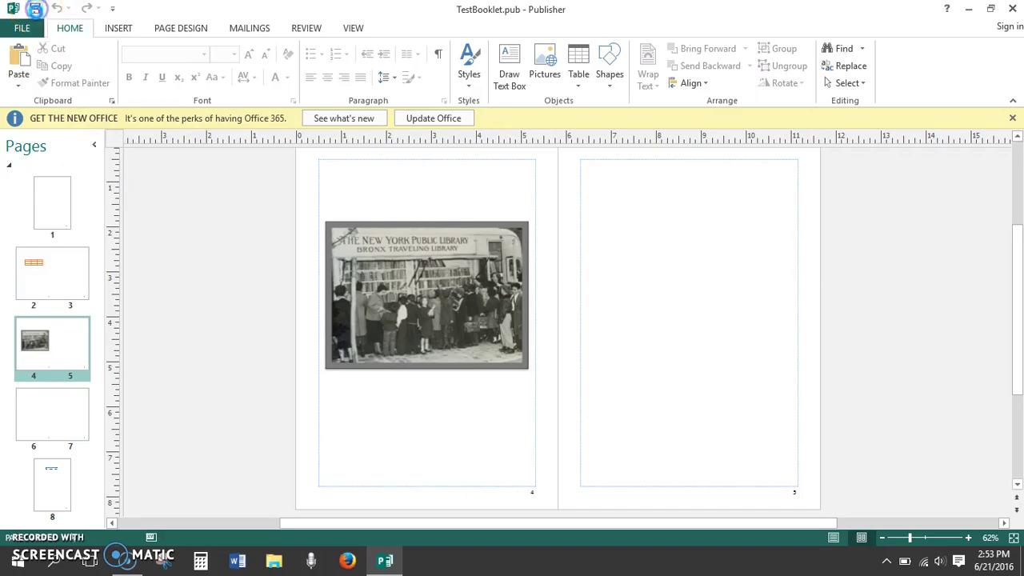
{"action": "left_click", "coordinate": [29, 32]}
{"action": "left_click", "coordinate": [21, 30]}
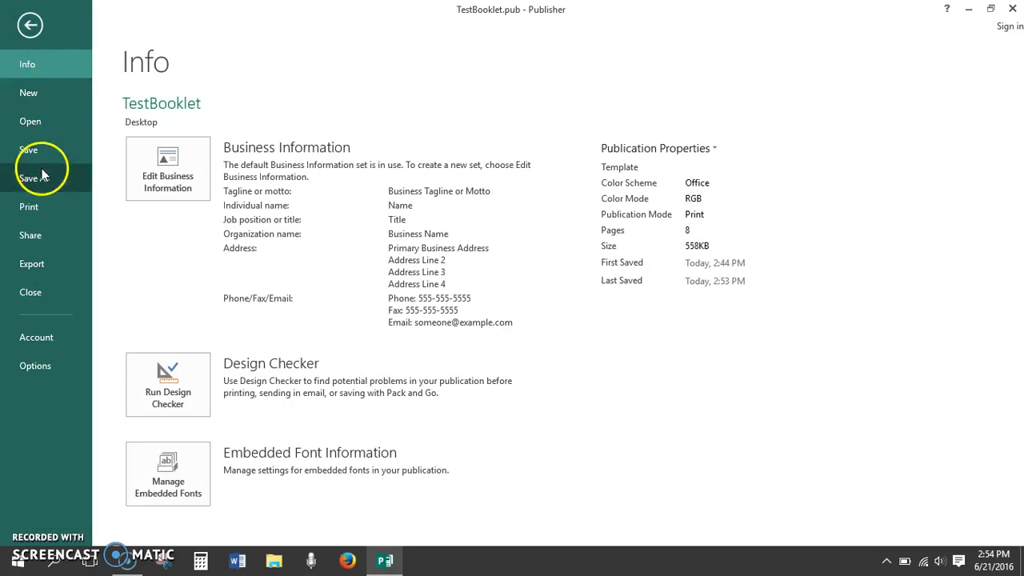
{"action": "left_click", "coordinate": [67, 183]}
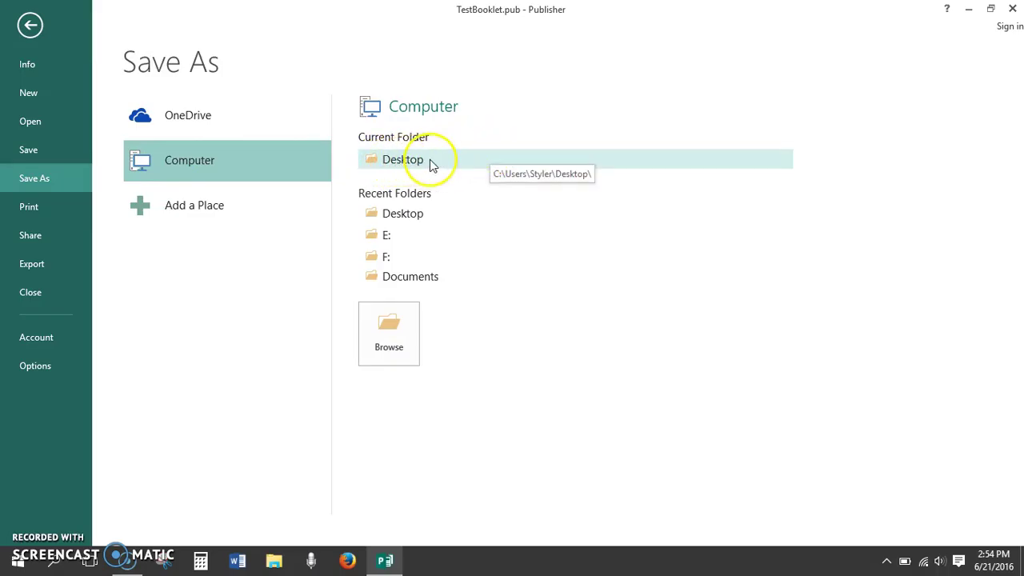
{"action": "left_click", "coordinate": [436, 161]}
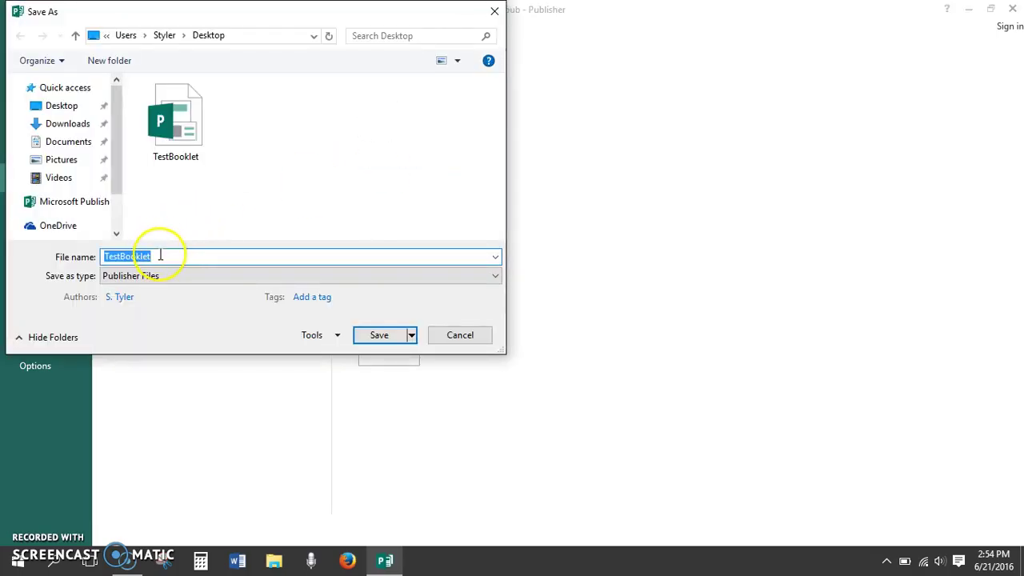
{"action": "left_click", "coordinate": [164, 256]}
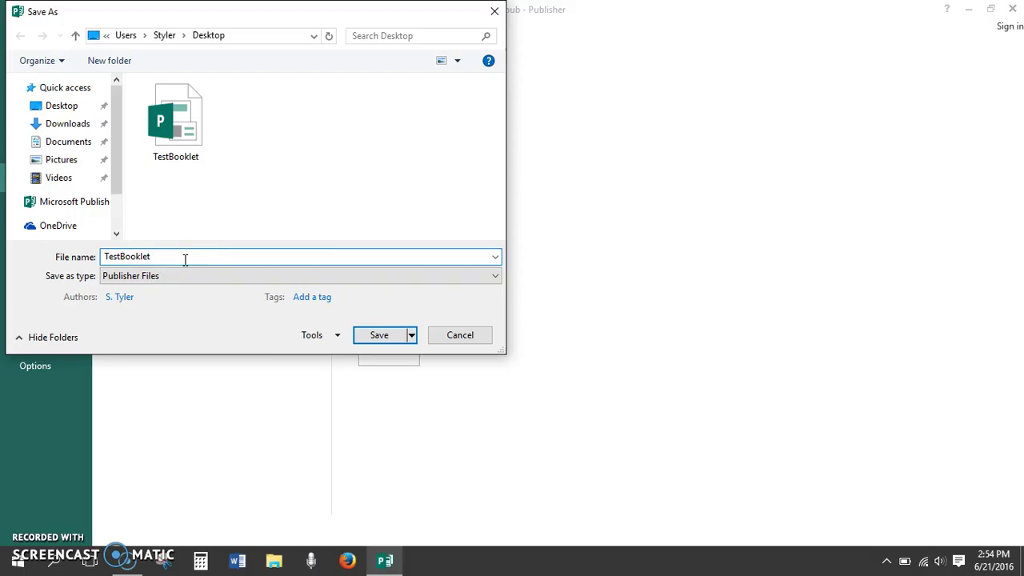
{"action": "type", "text": "2"}
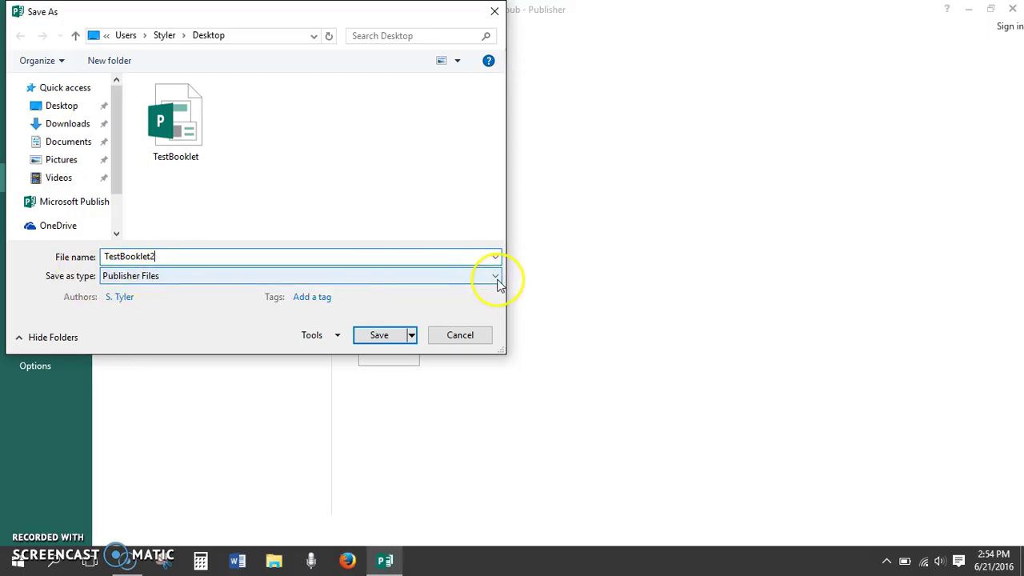
Step: Save TestBooklet2 as a PDF that opens after publishing, and look through its pages
{"action": "left_click", "coordinate": [433, 277]}
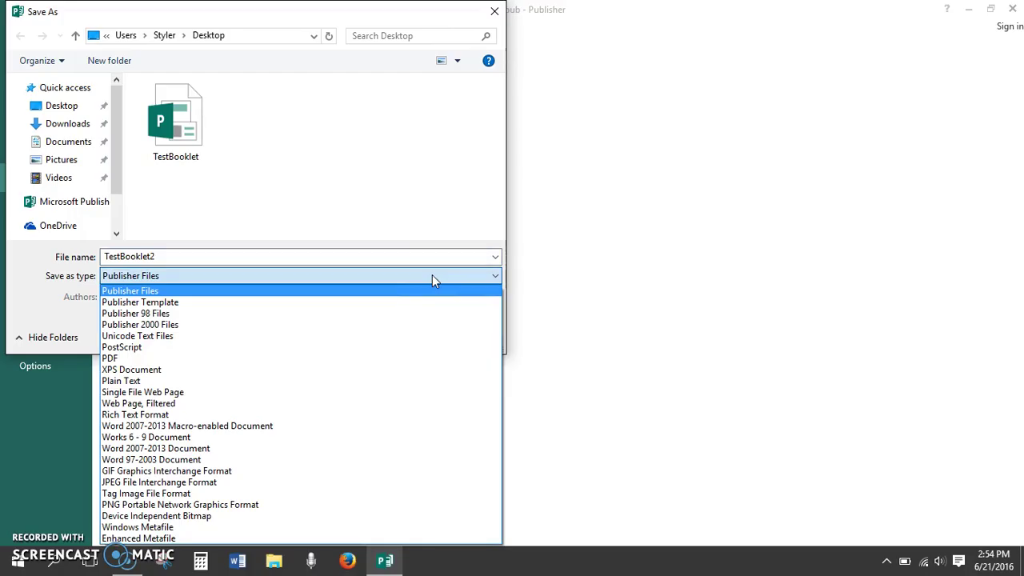
{"action": "left_click", "coordinate": [134, 358]}
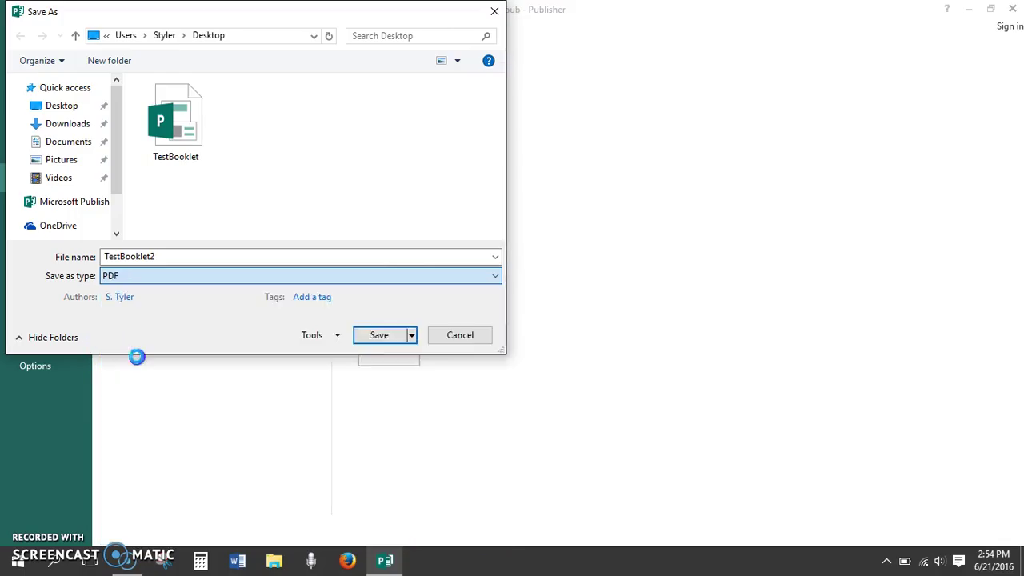
{"action": "left_click", "coordinate": [184, 258]}
{"action": "left_click", "coordinate": [381, 383]}
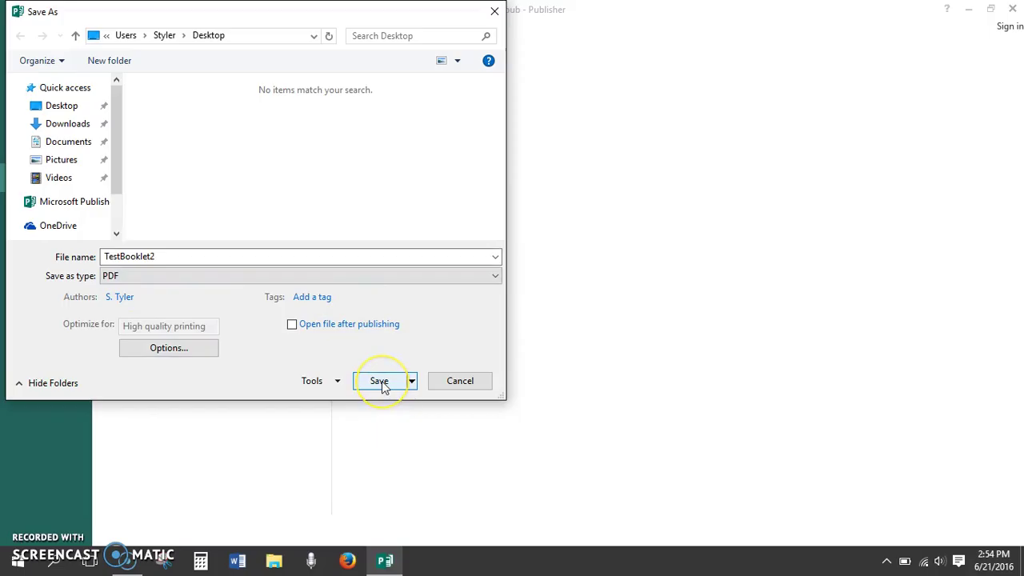
{"action": "left_click", "coordinate": [293, 325]}
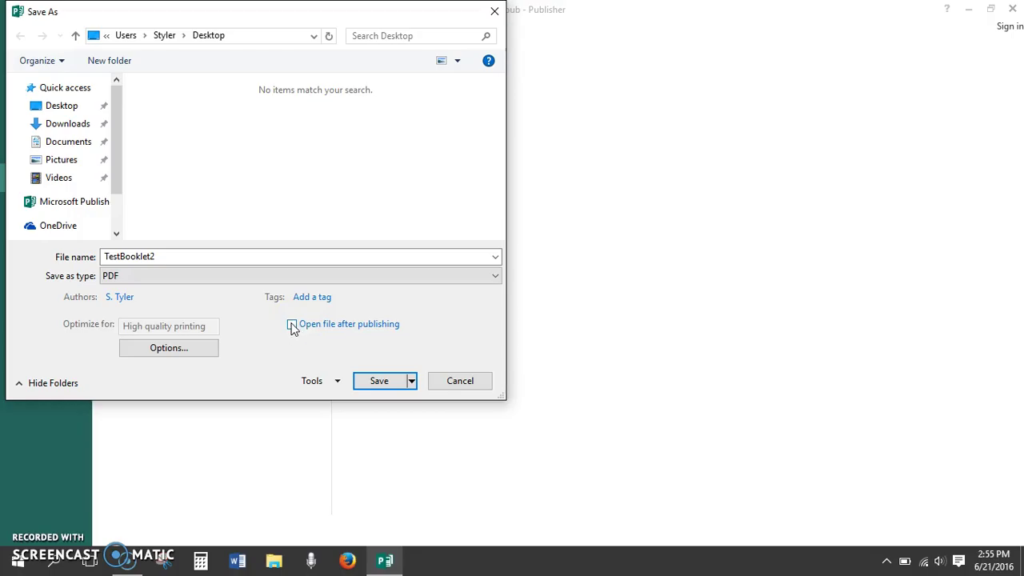
{"action": "left_click", "coordinate": [292, 325]}
{"action": "left_click", "coordinate": [392, 388]}
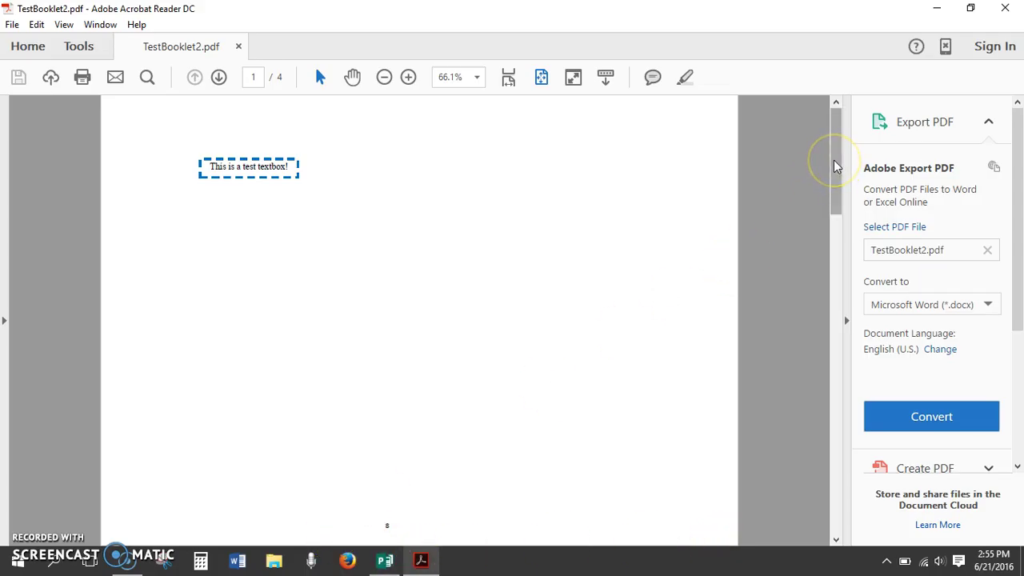
{"action": "left_click_drag", "start_coordinate": [835, 166], "coordinate": [815, 508]}
{"action": "left_click_drag", "start_coordinate": [825, 370], "coordinate": [827, 102]}
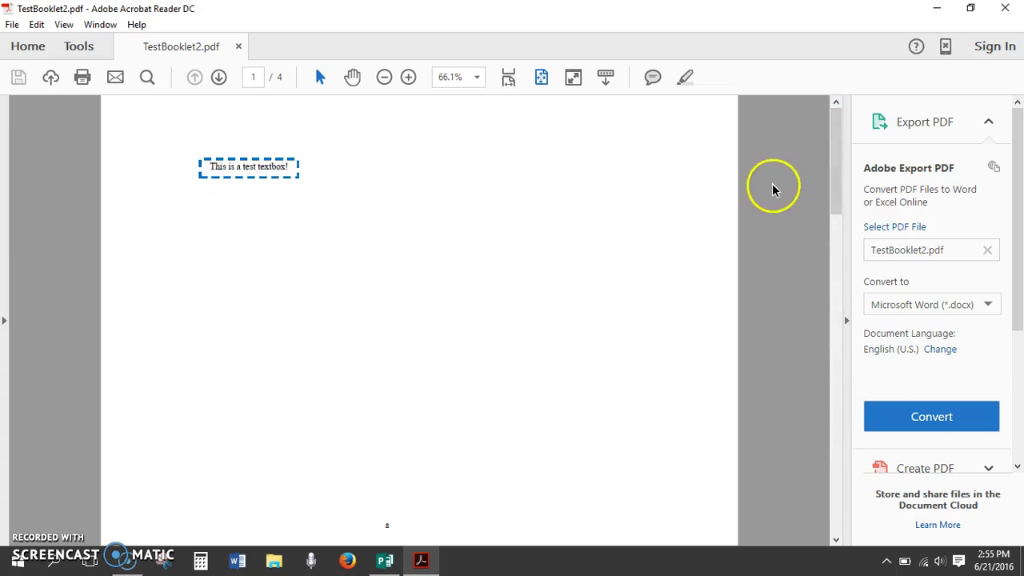